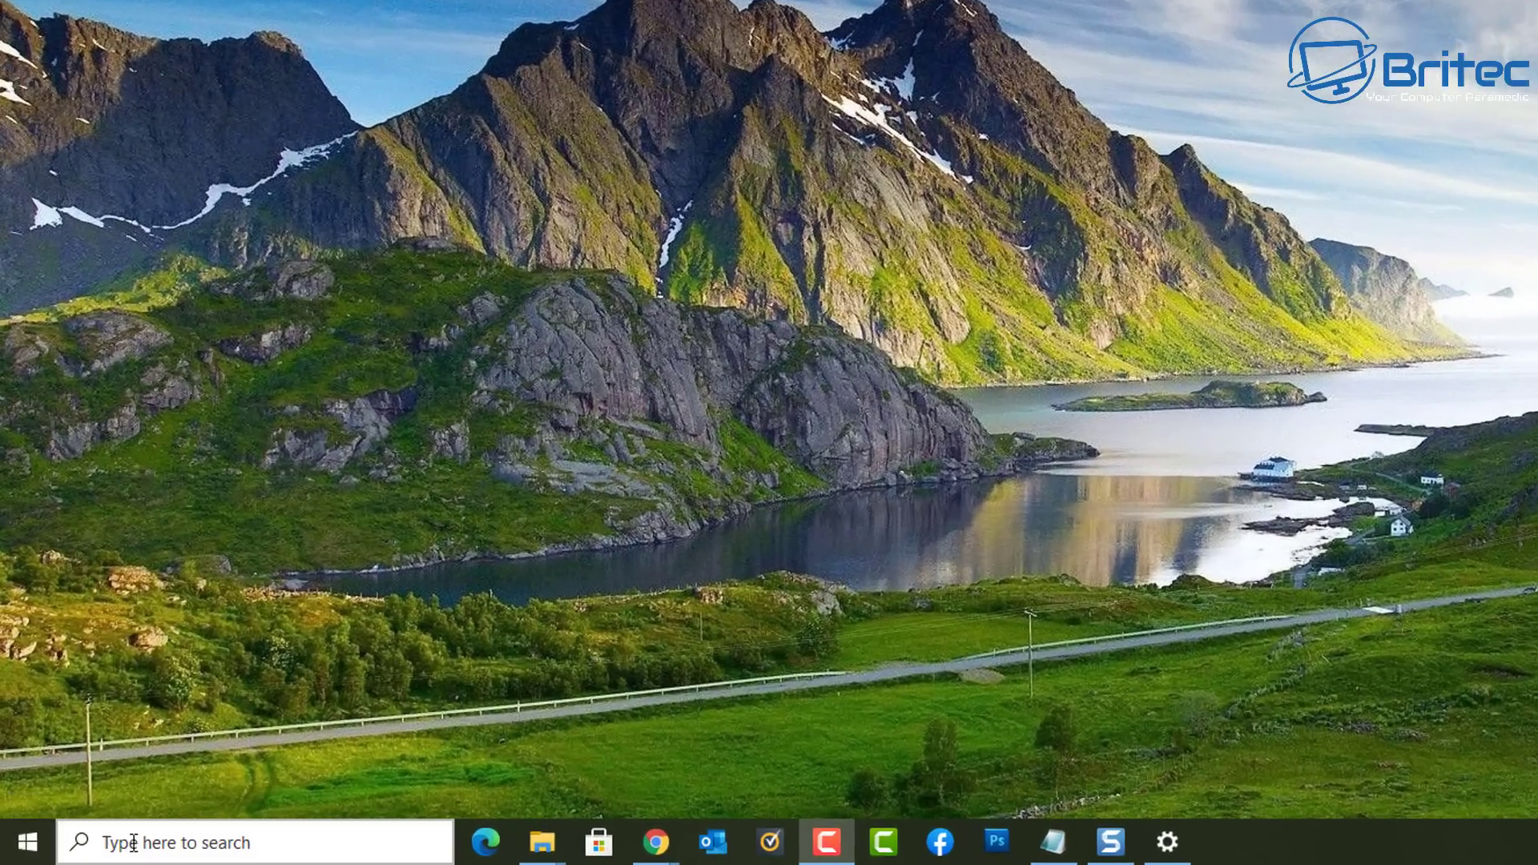
- Search for 'game bar' and launch Xbox Game Bar from the results
click(97, 841)
text(ga)
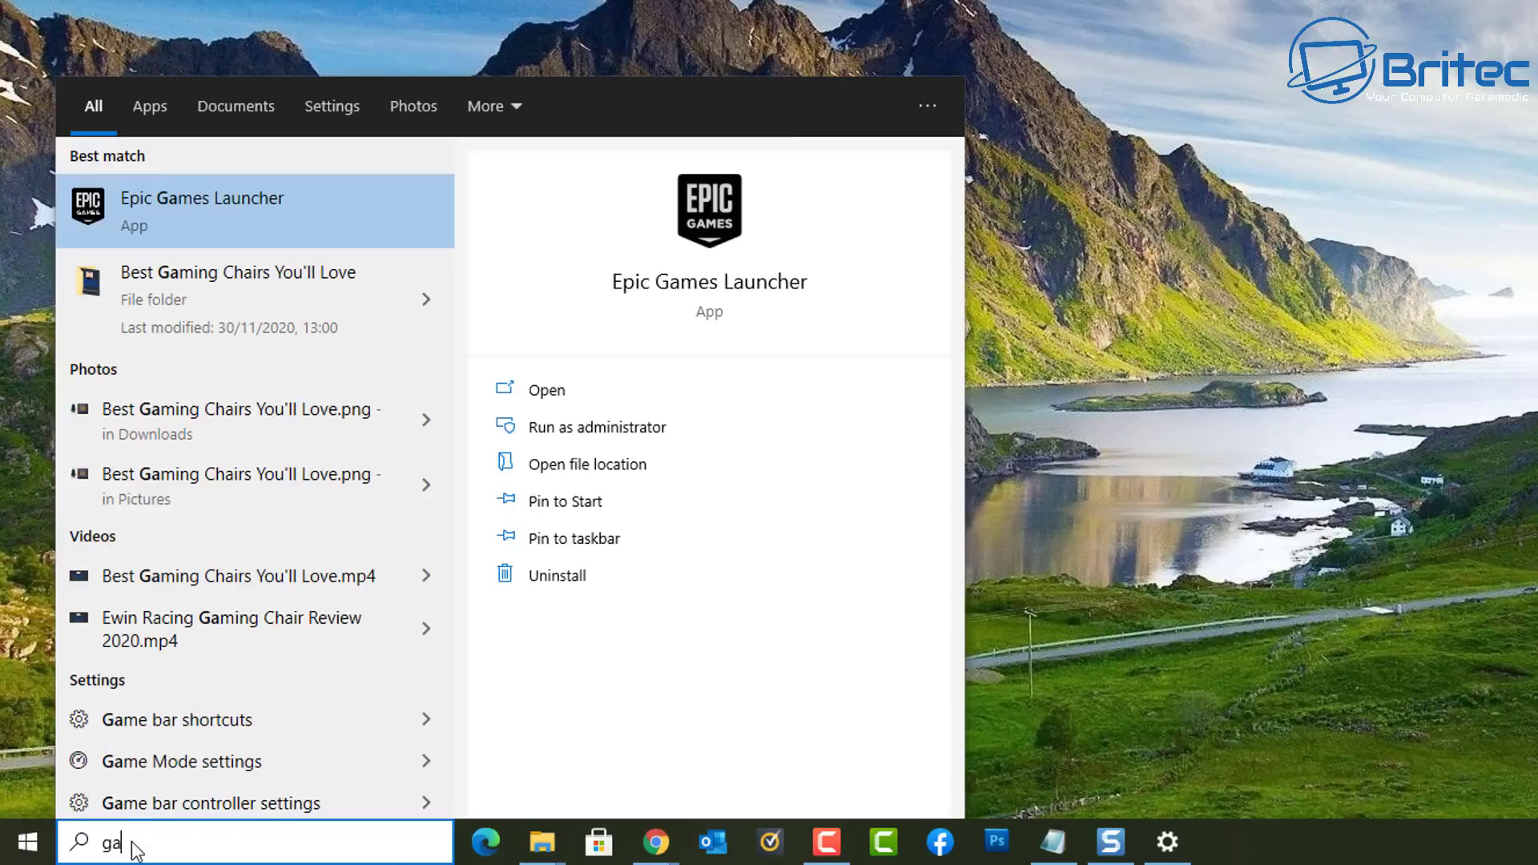
text(me bar)
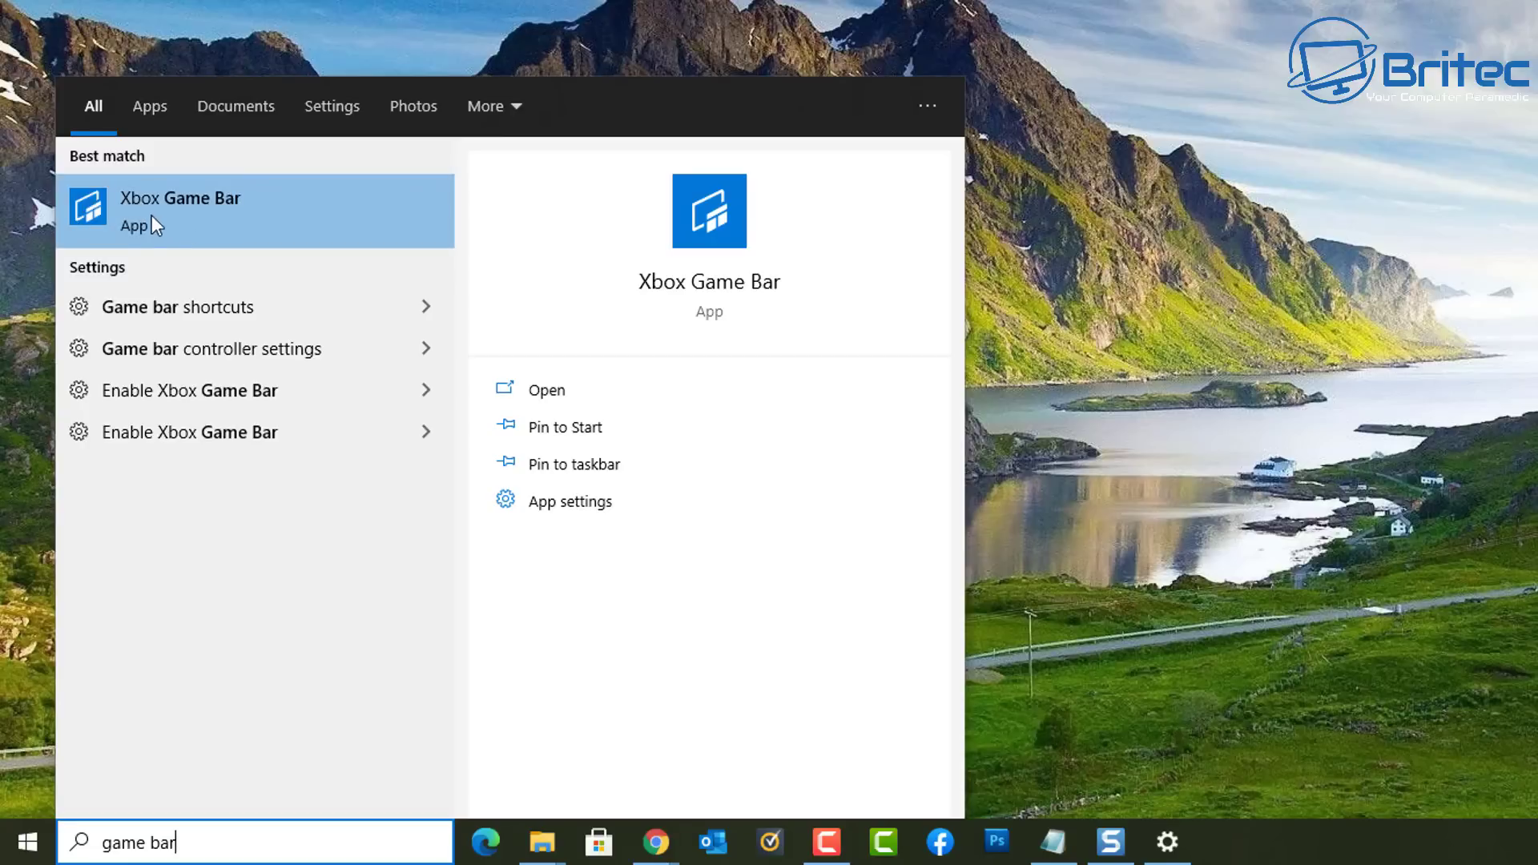
click(210, 215)
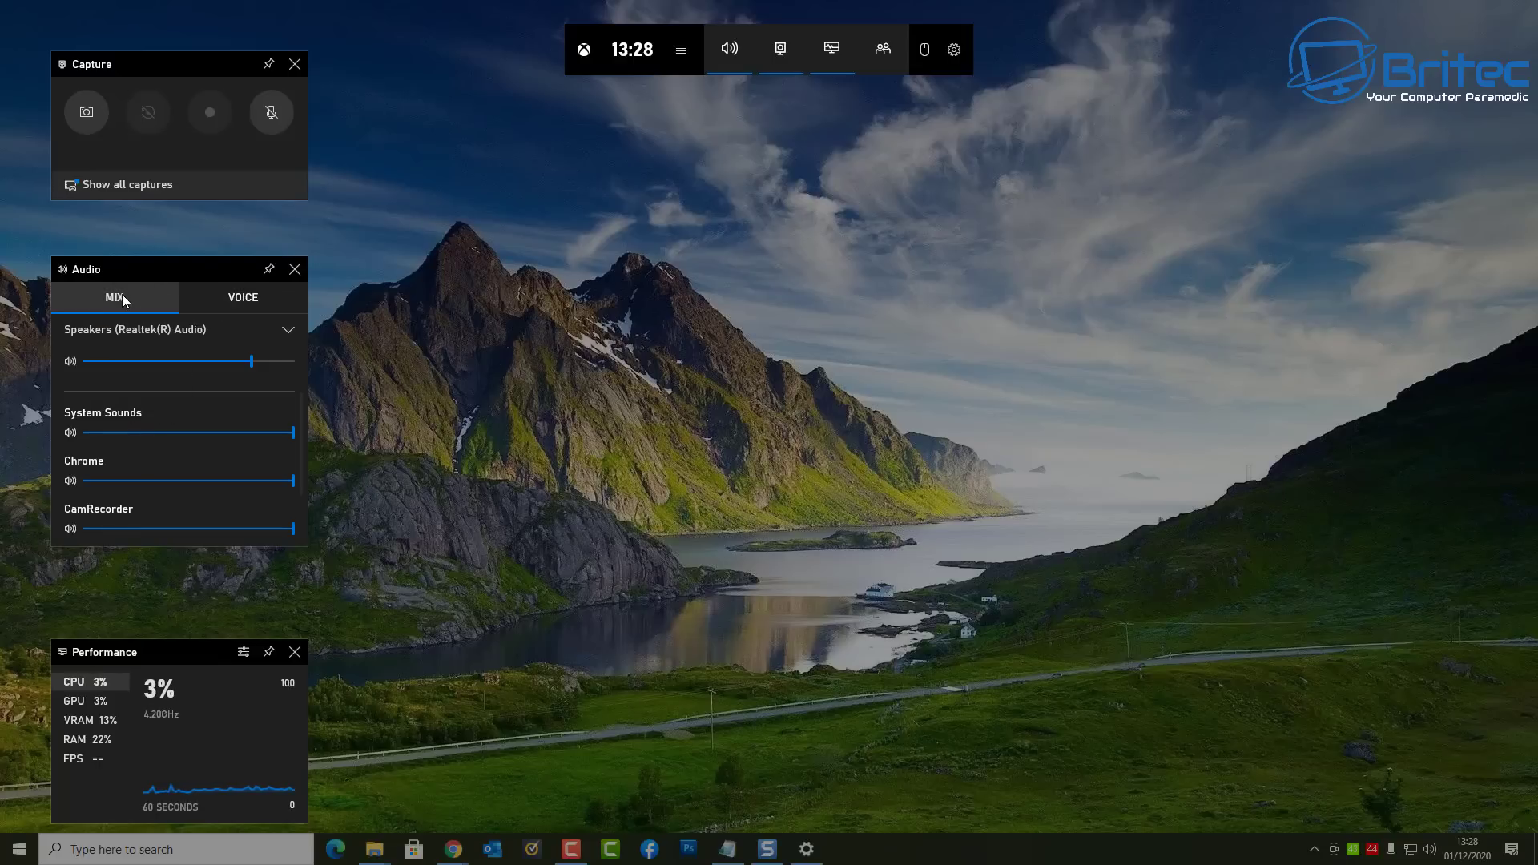
- Keep Focusrite as the Audio widget's voice input, return to the mix volumes, and open the widget list
click(222, 295)
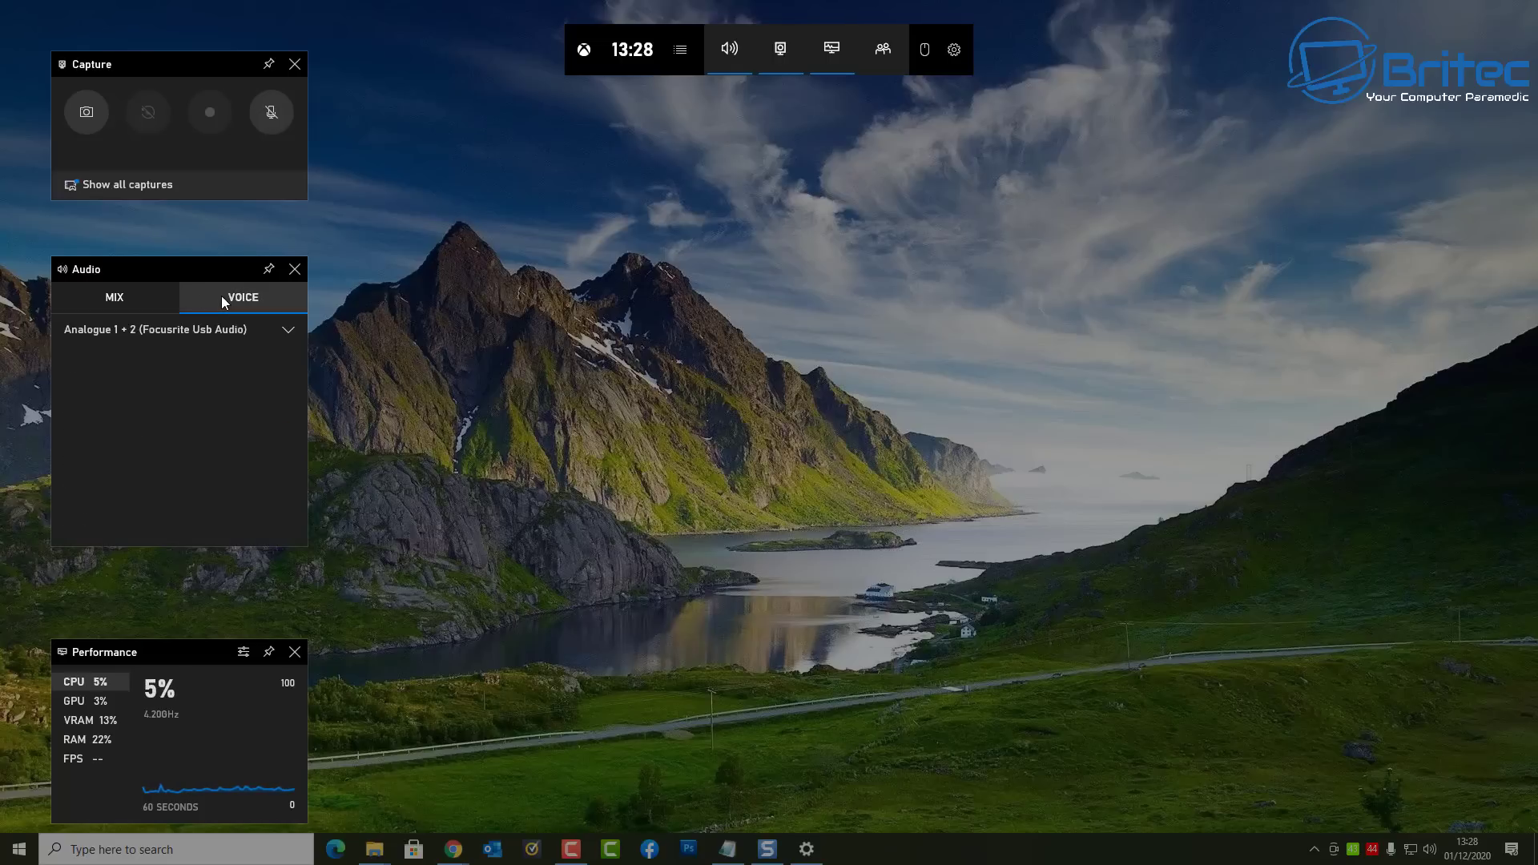
click(277, 328)
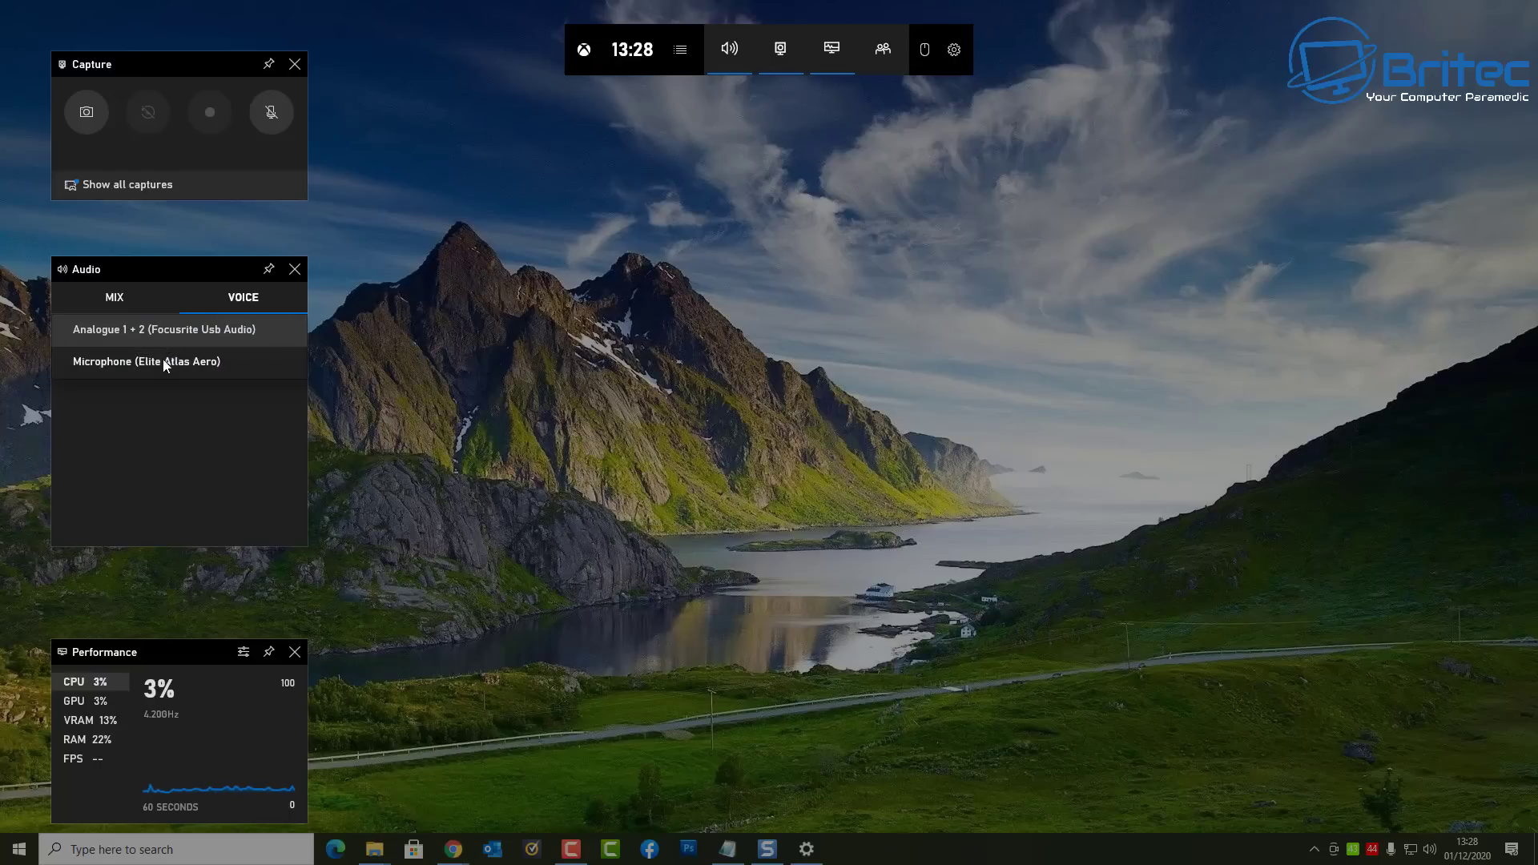
click(118, 300)
click(112, 299)
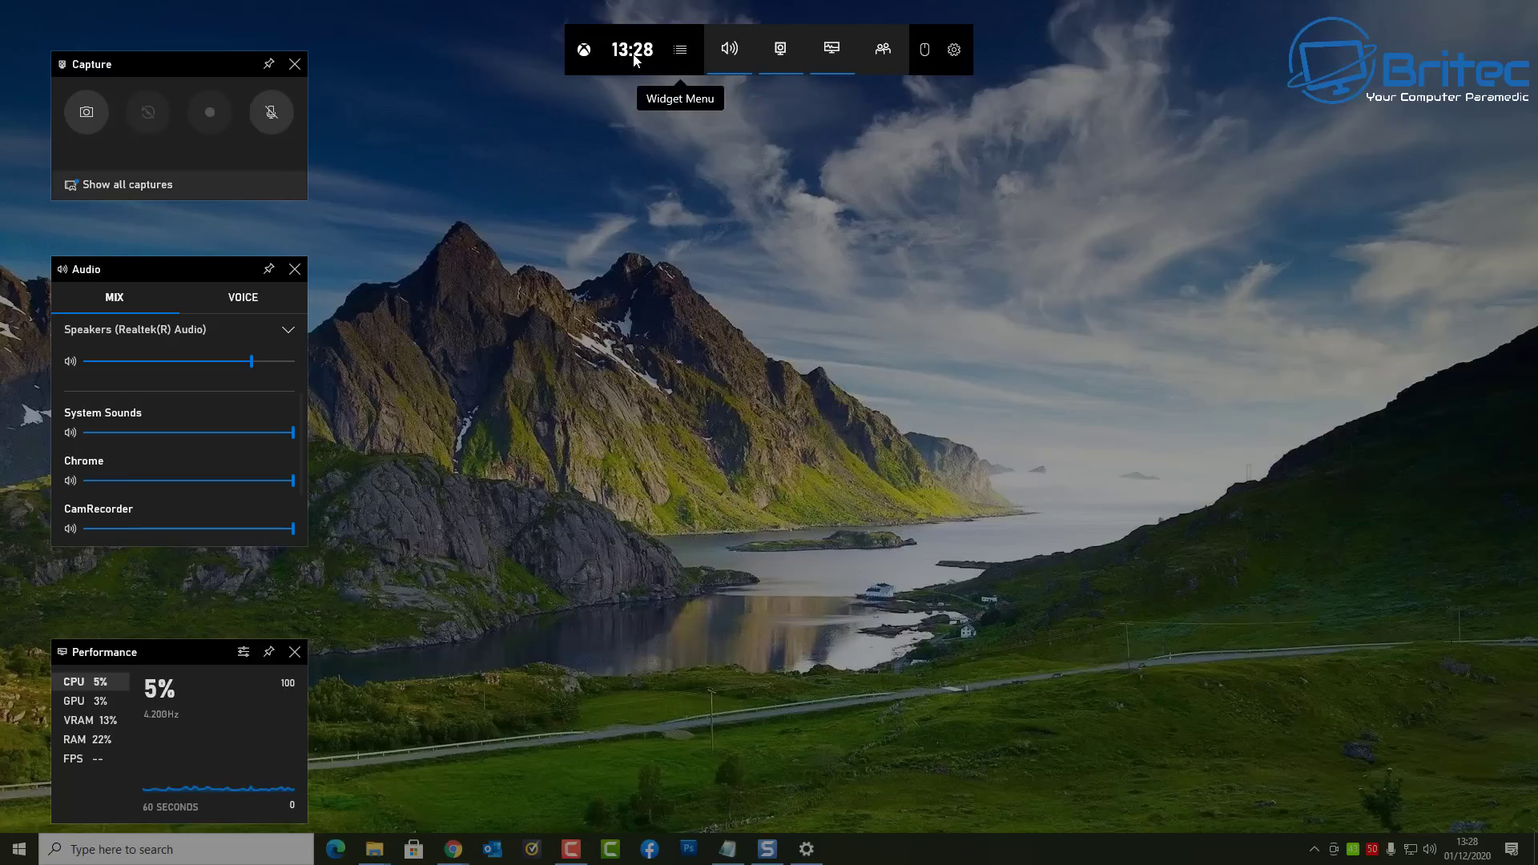
click(682, 51)
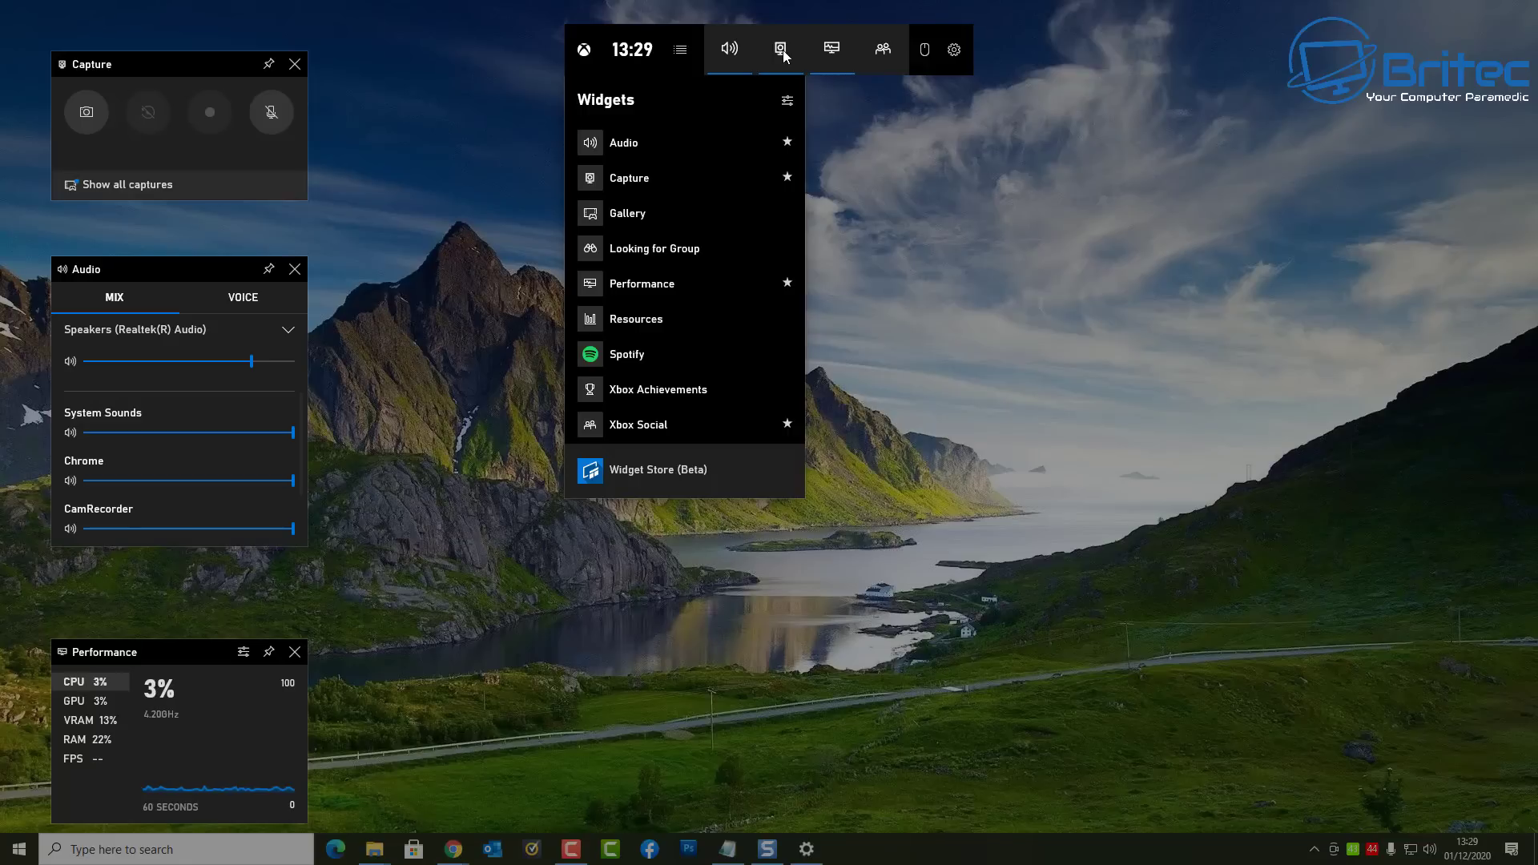
- Open Game Bar settings and review the Shortcuts and Personalisation pages
click(954, 49)
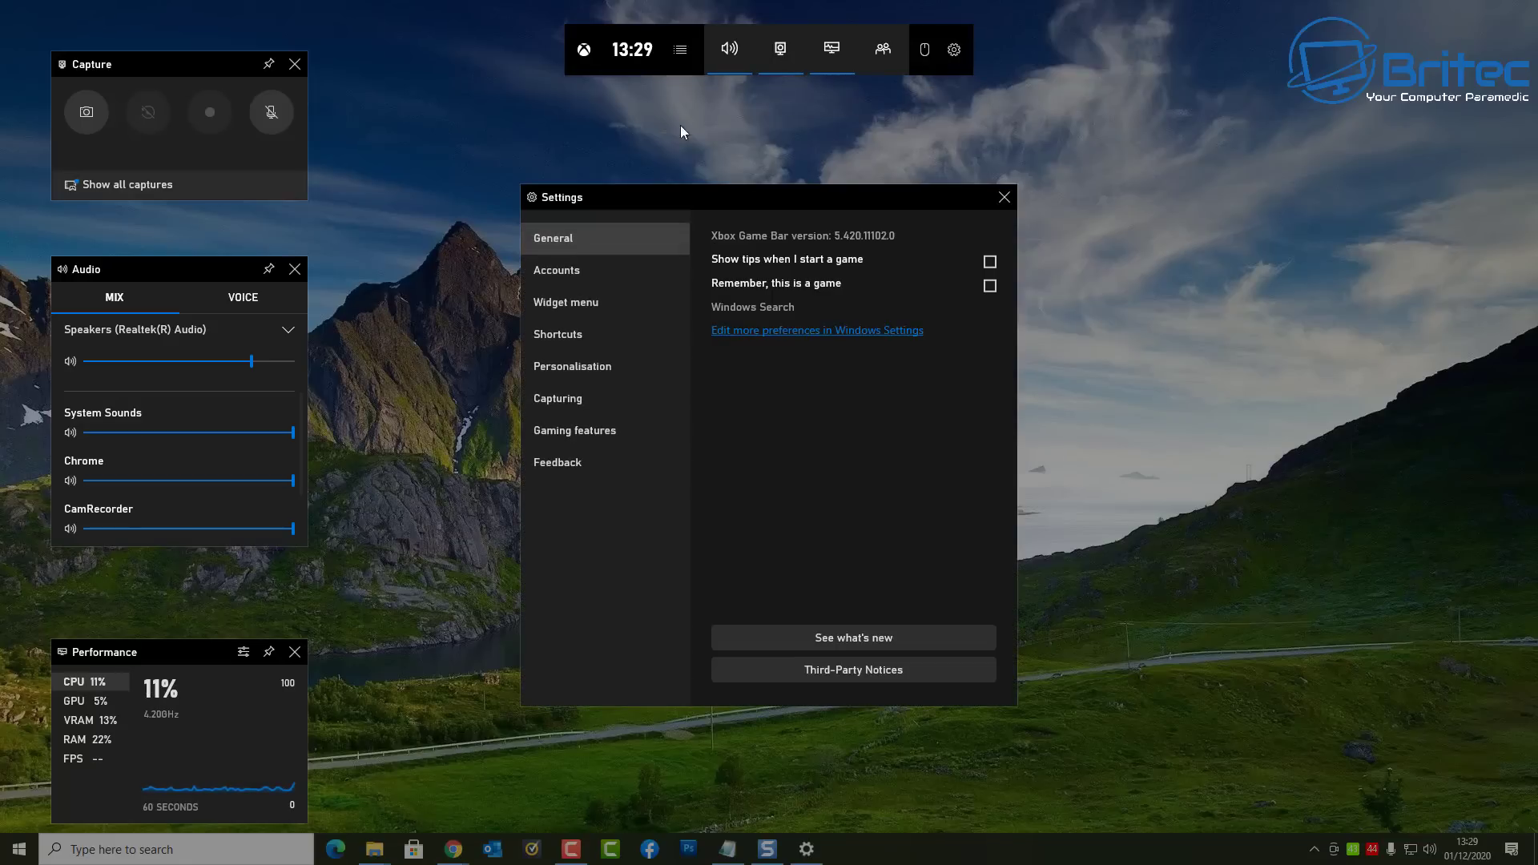
click(543, 340)
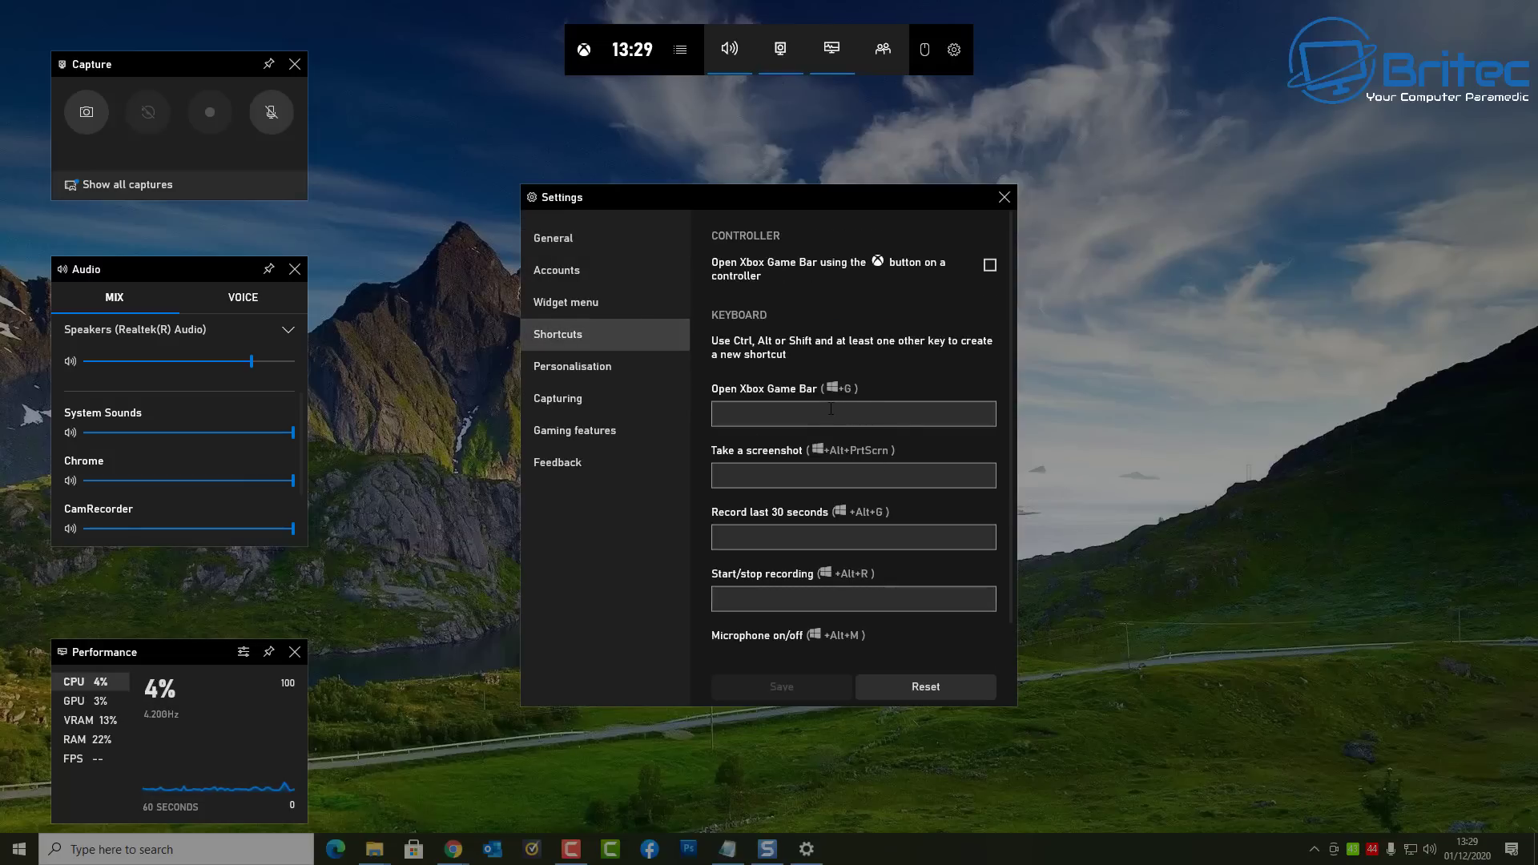
scroll(830, 410, down, 1)
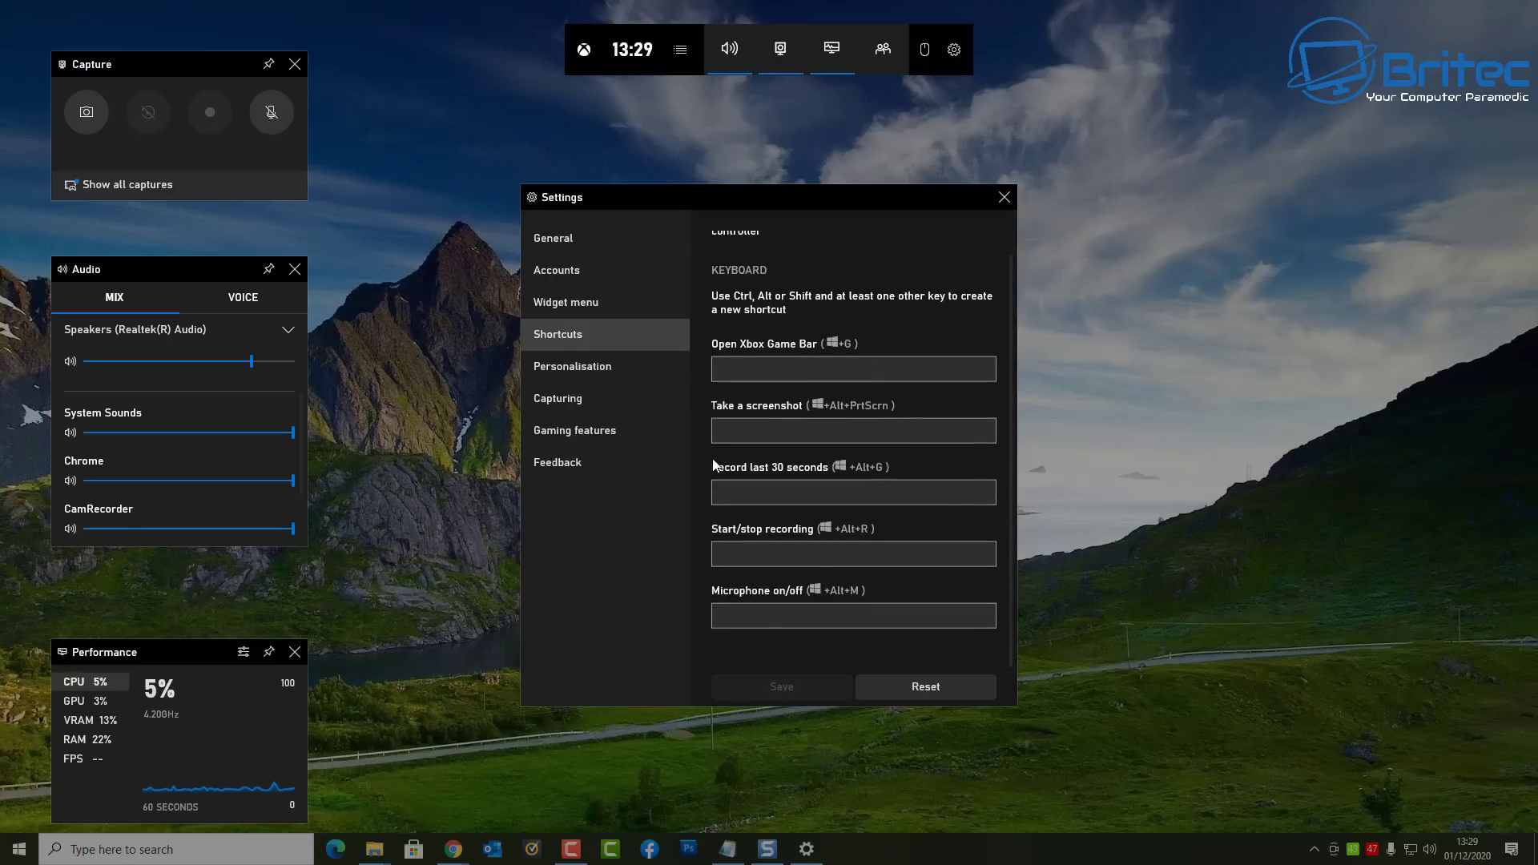
scroll(816, 521, up, 1)
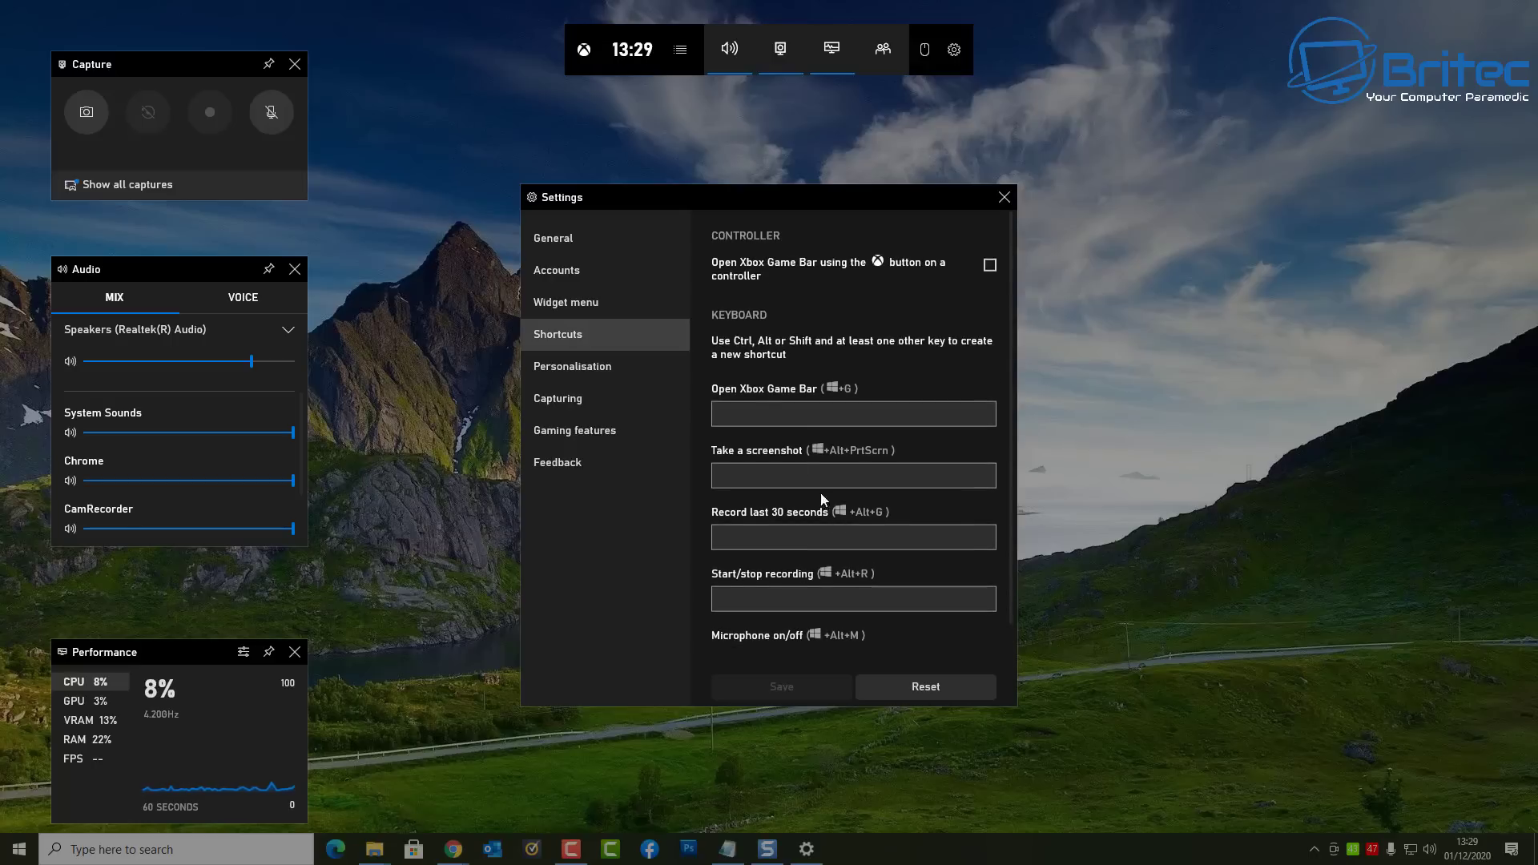
click(591, 374)
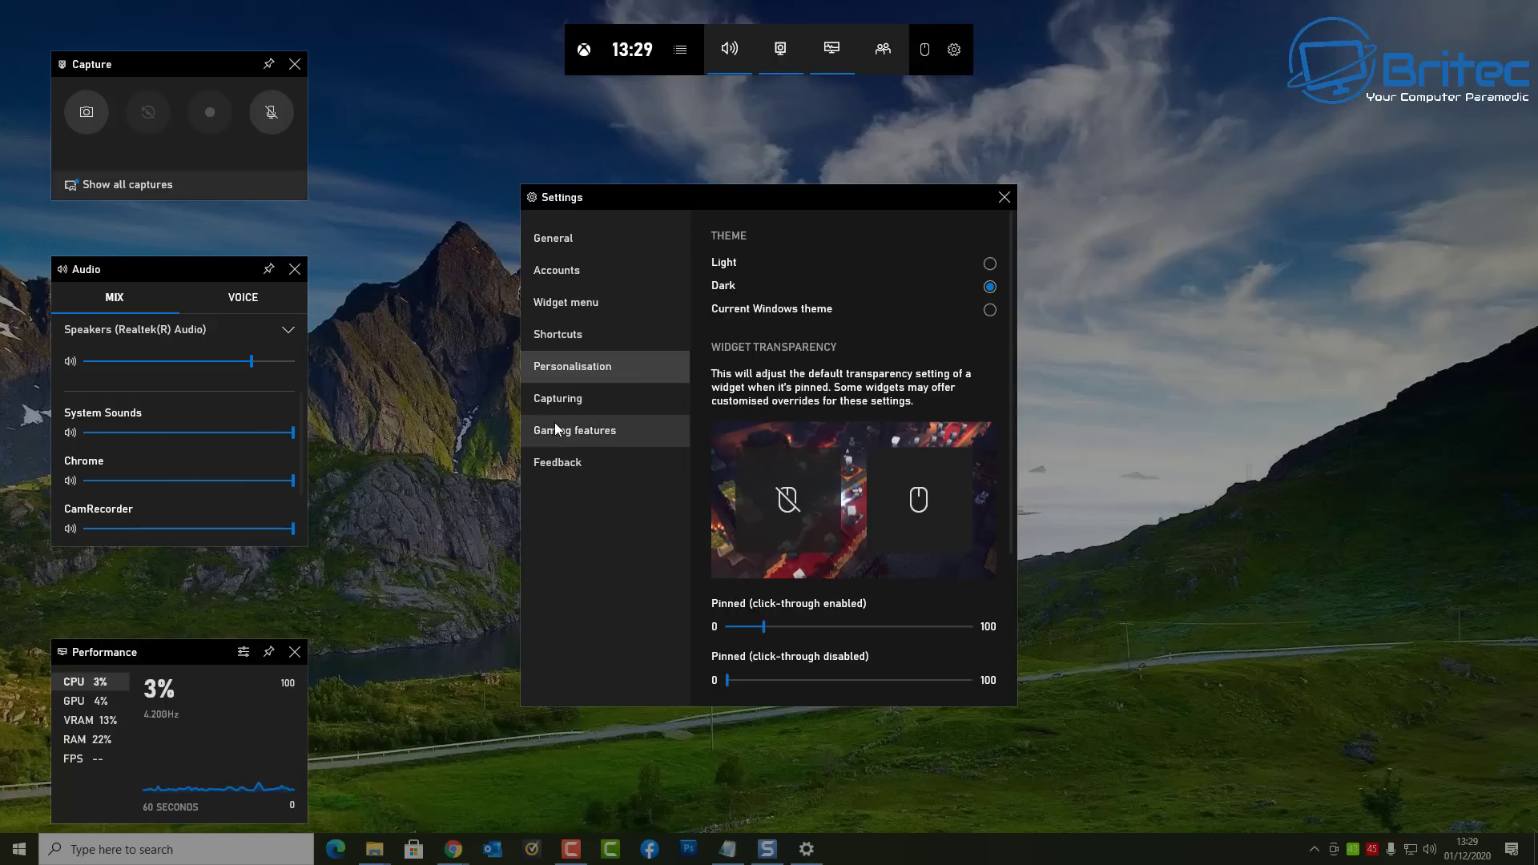
- In Capturing, record Game audio only and enable background recording while playing
click(578, 409)
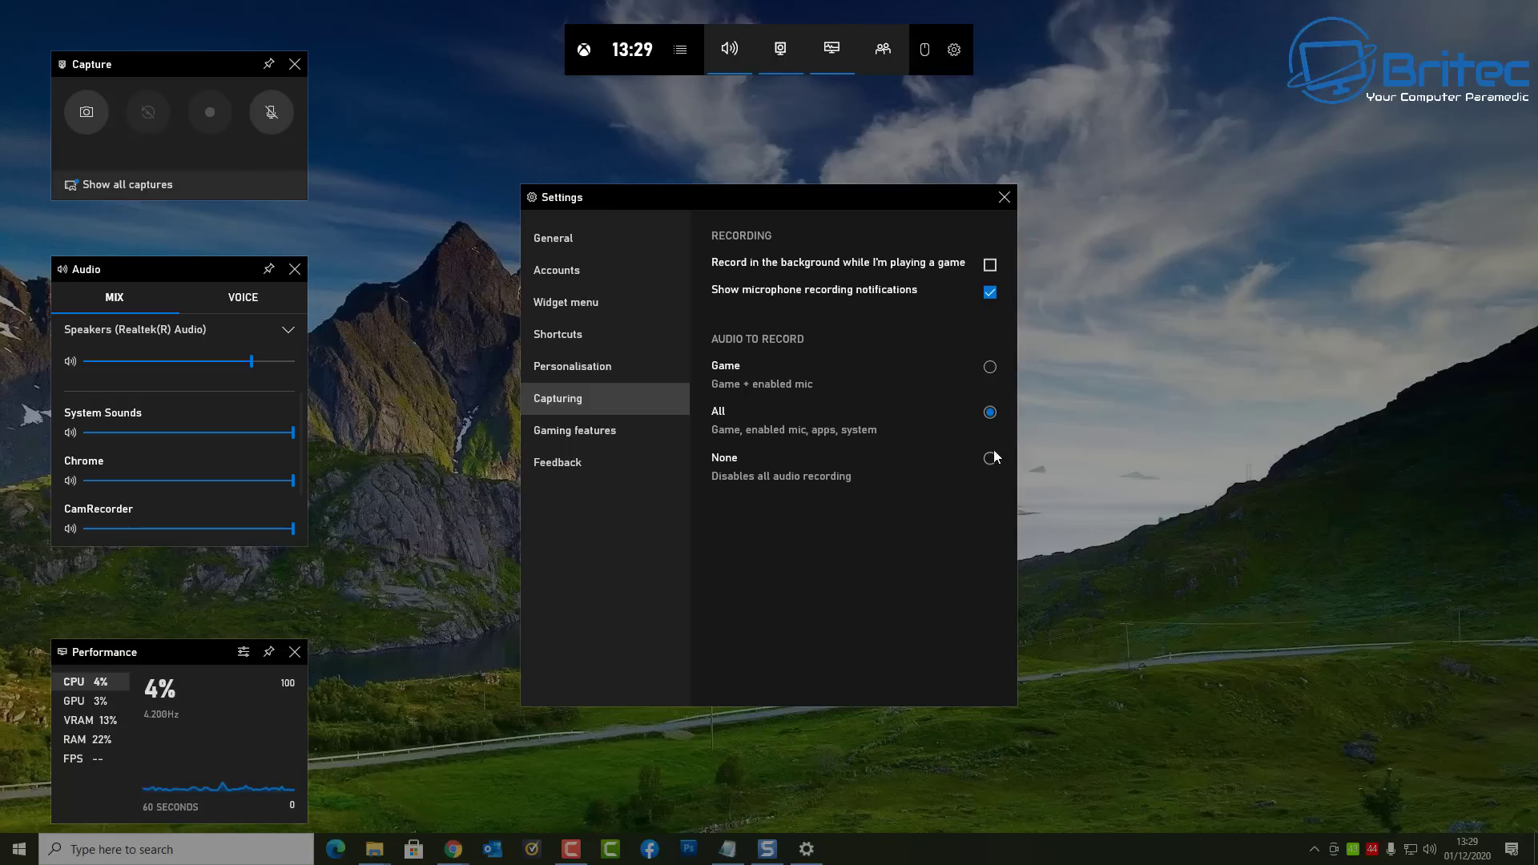
click(991, 367)
click(990, 265)
- Close the Game Bar settings and overlay, then open Windows Settings from Start
click(1004, 196)
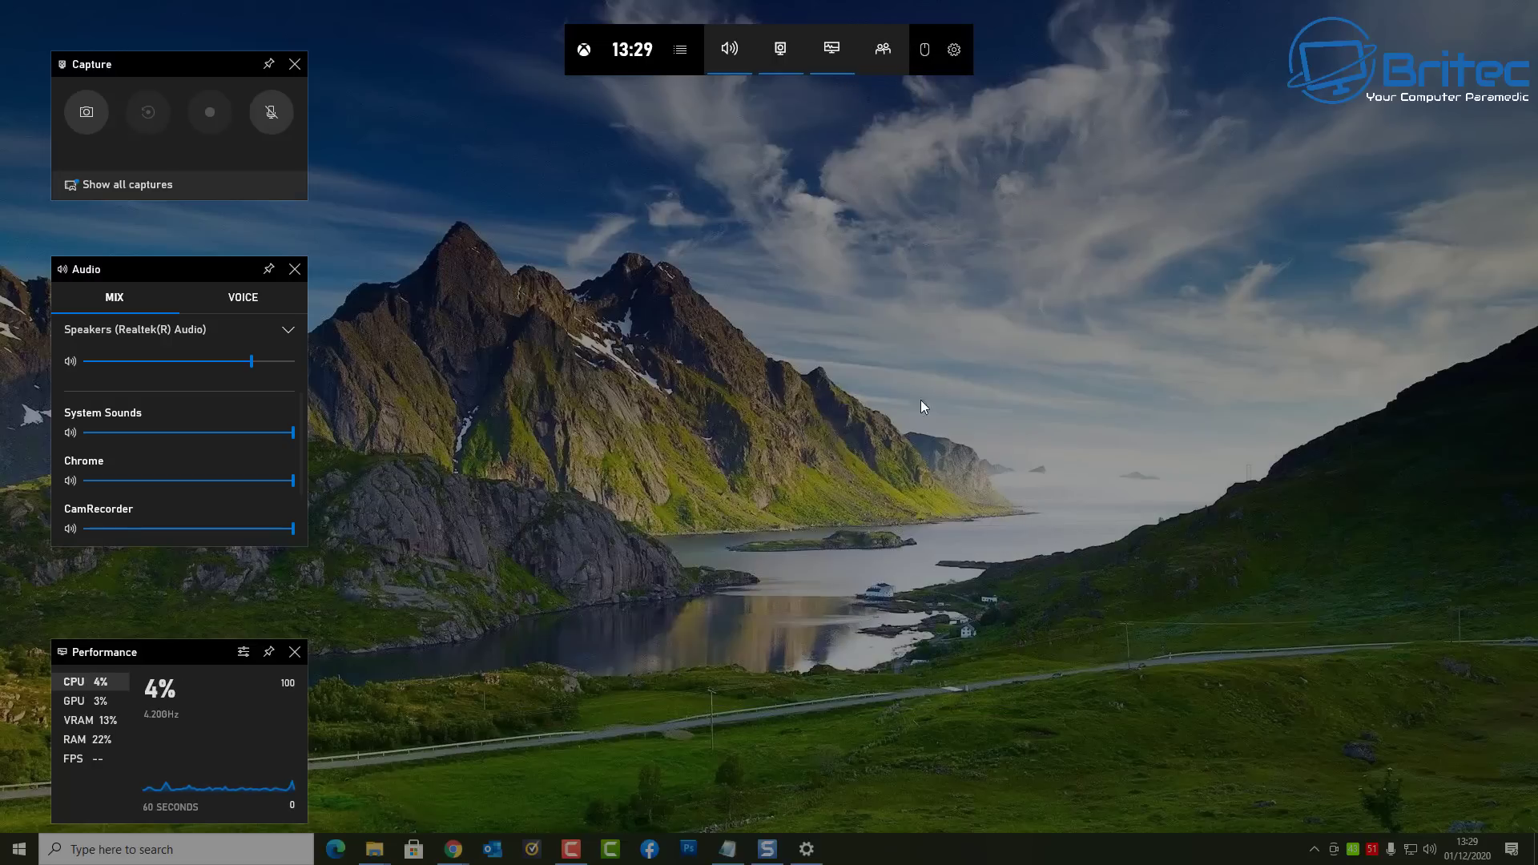
click(903, 420)
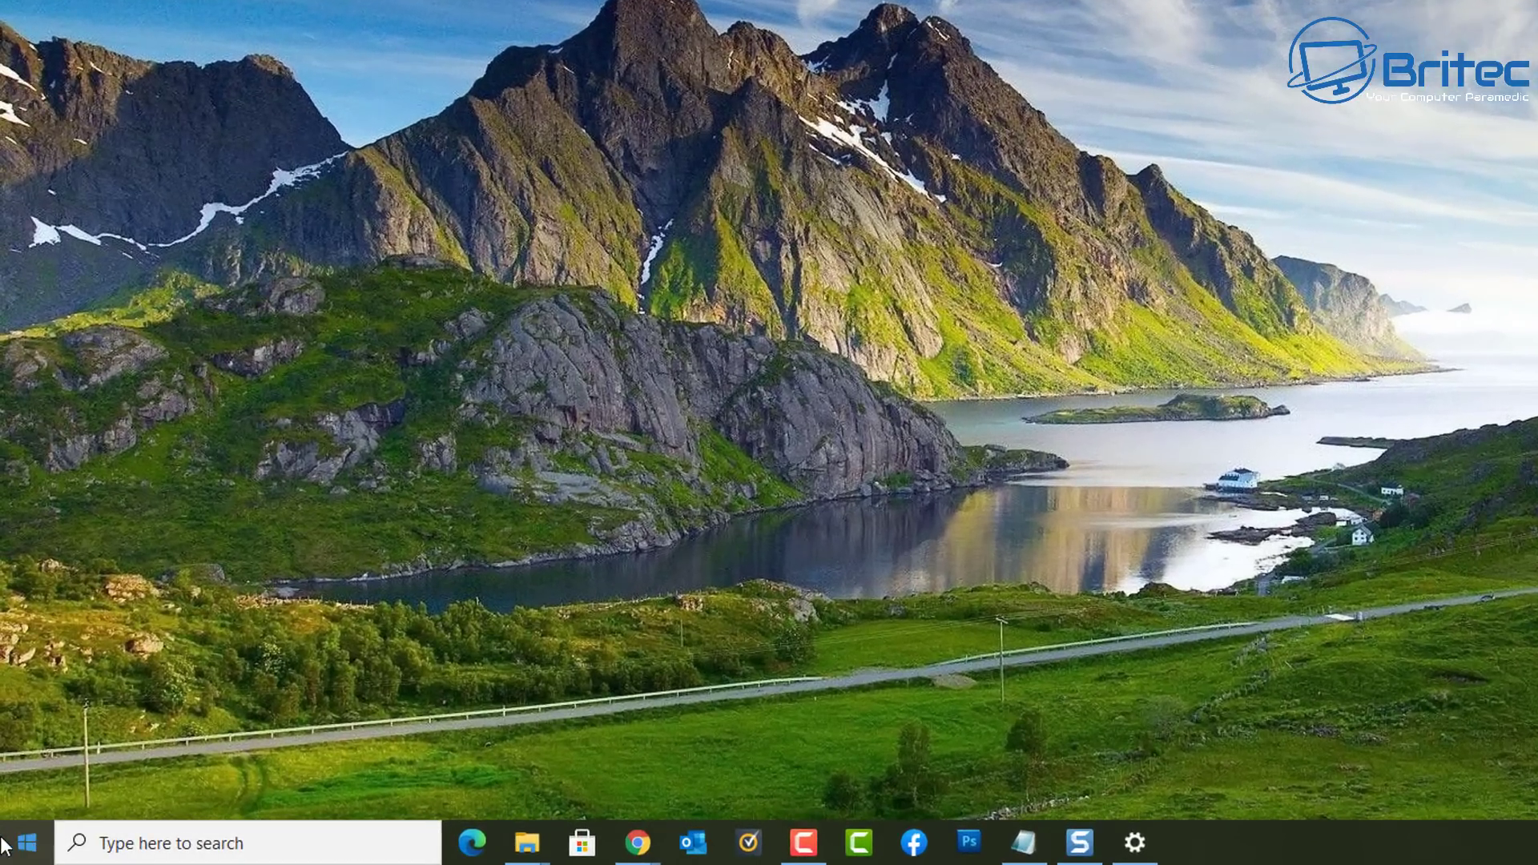
click(4, 845)
click(21, 740)
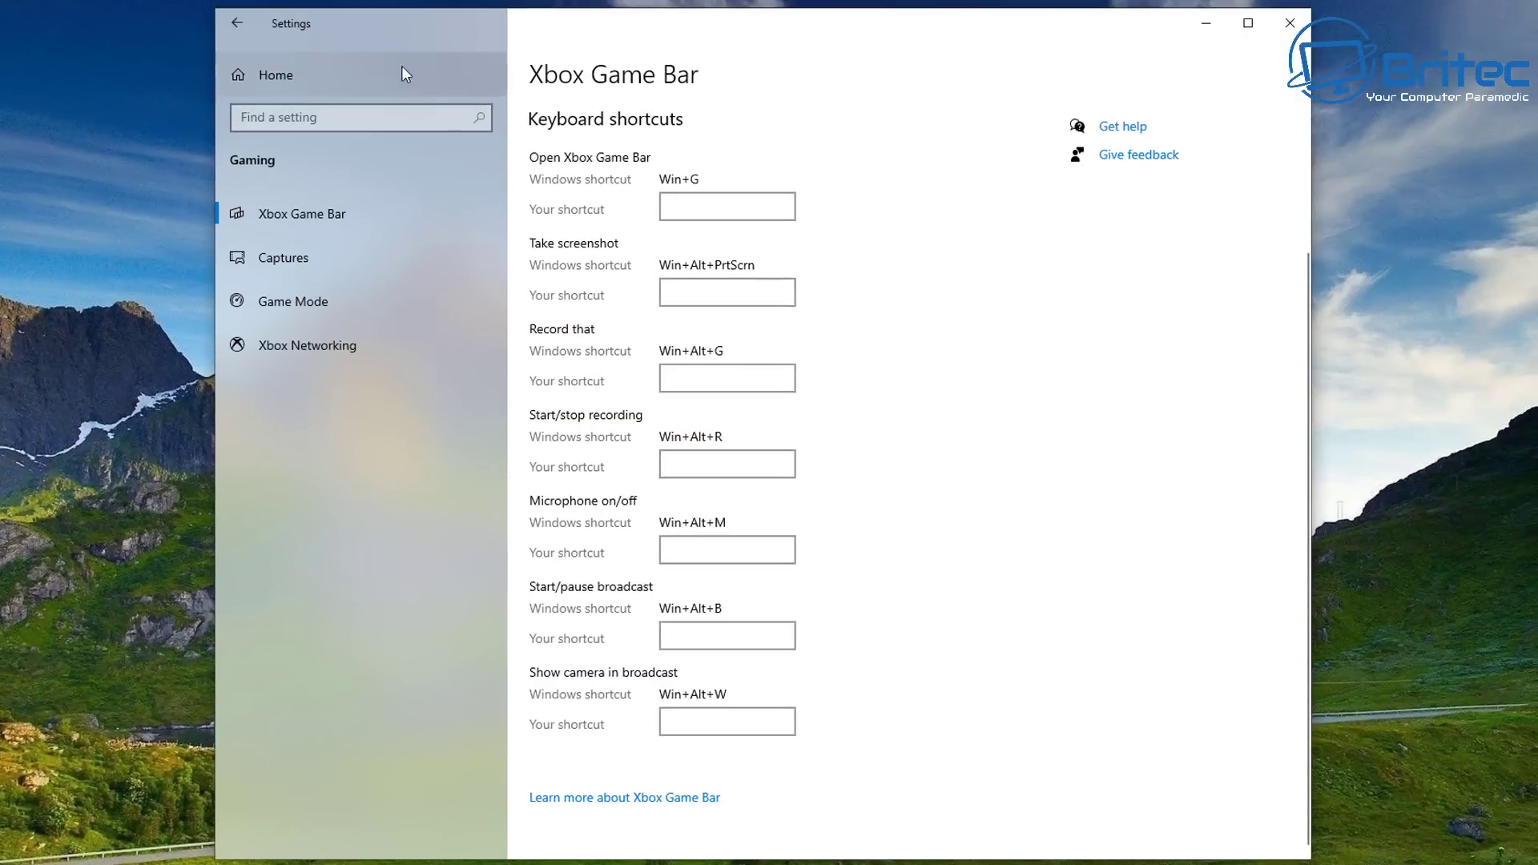
- Go to Gaming > Xbox Game Bar, open Graphics settings, and keep Desktop app as app type
click(243, 64)
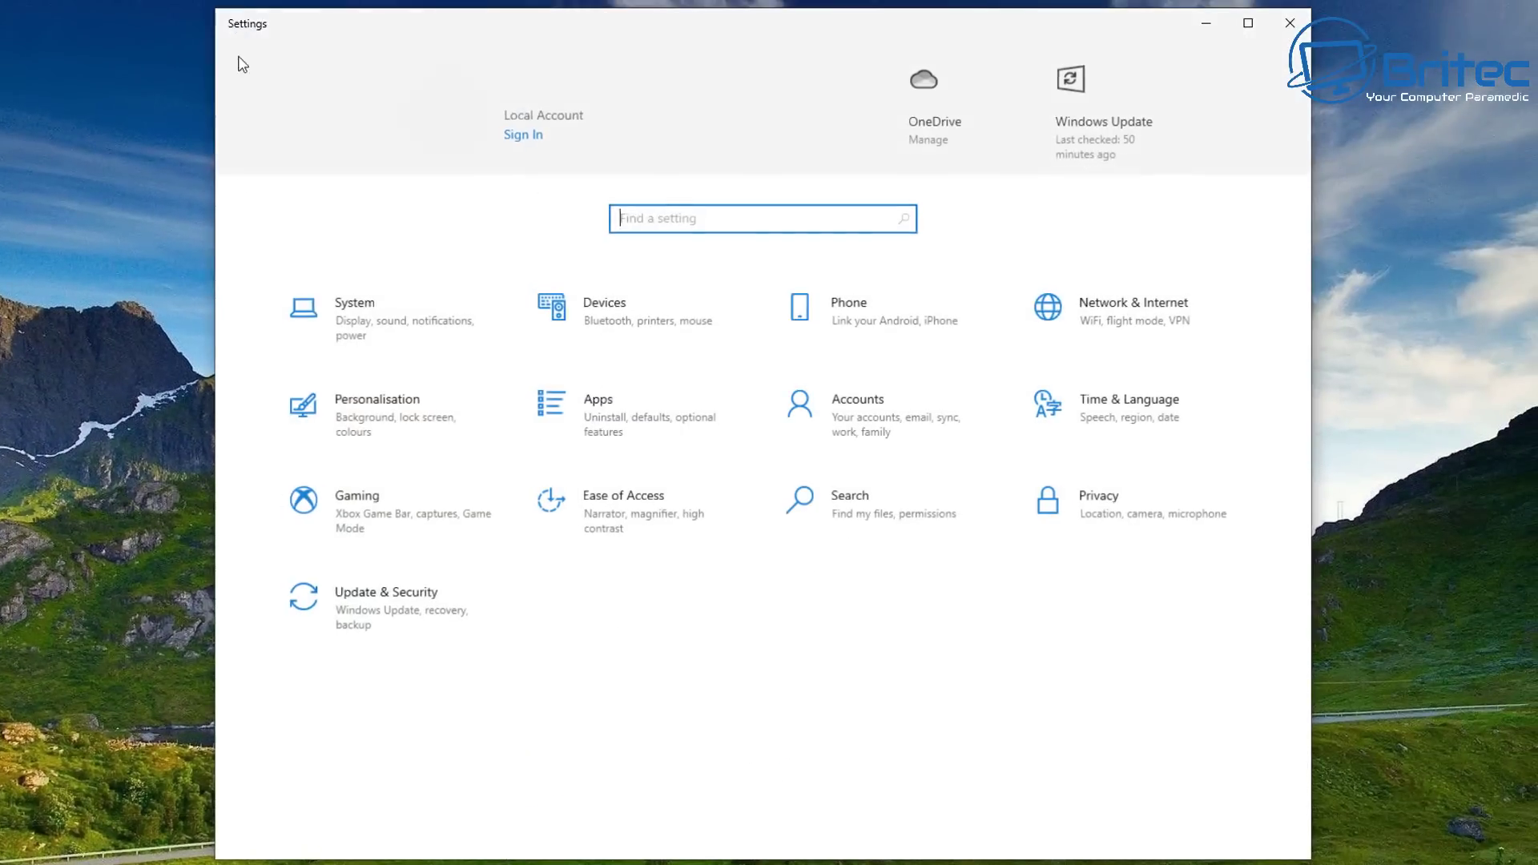
click(409, 521)
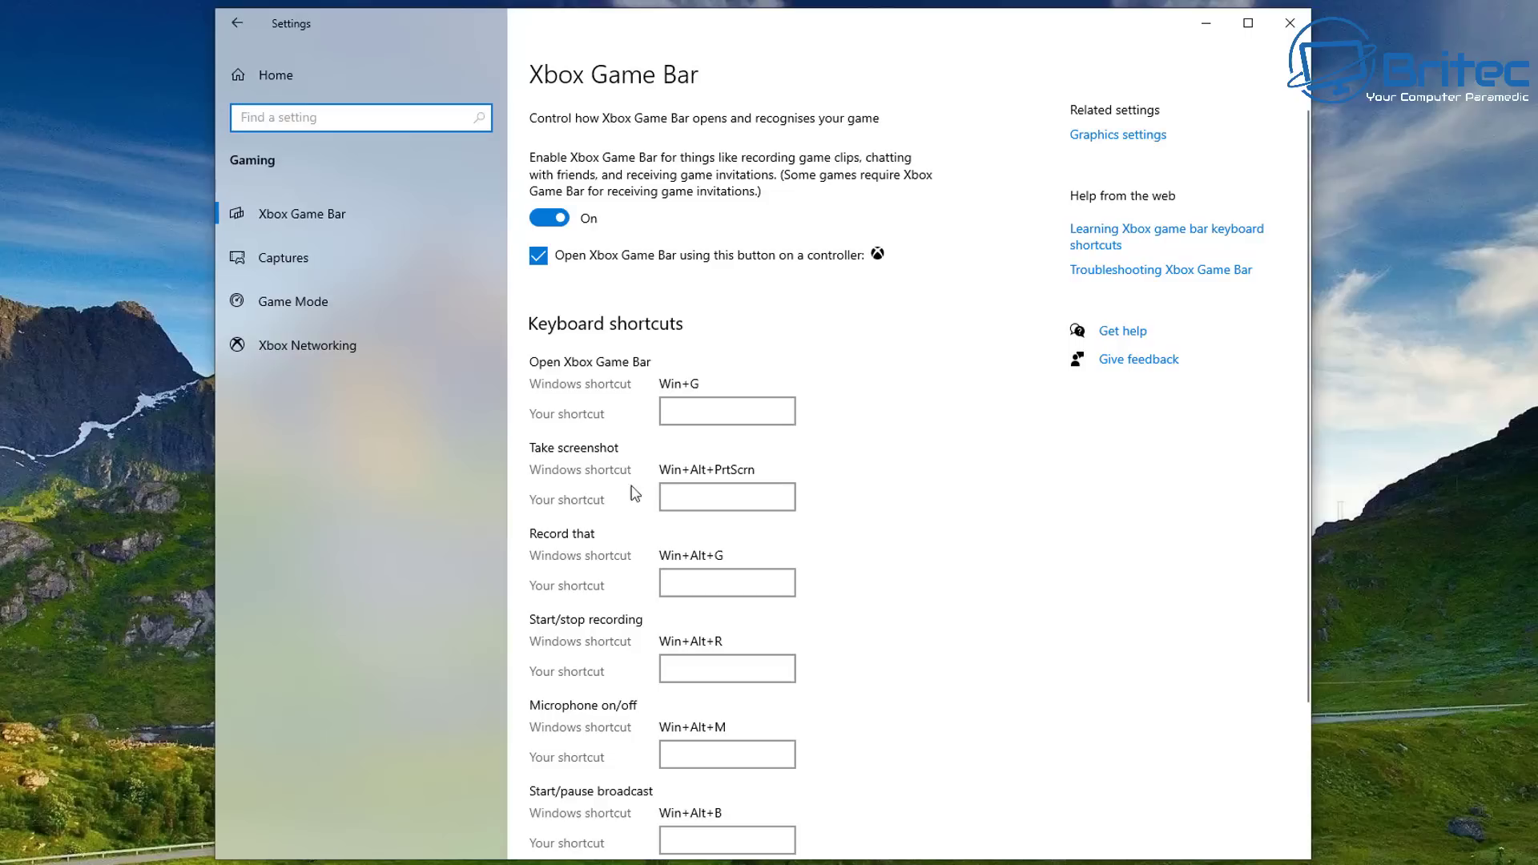
scroll(703, 411, down, 3)
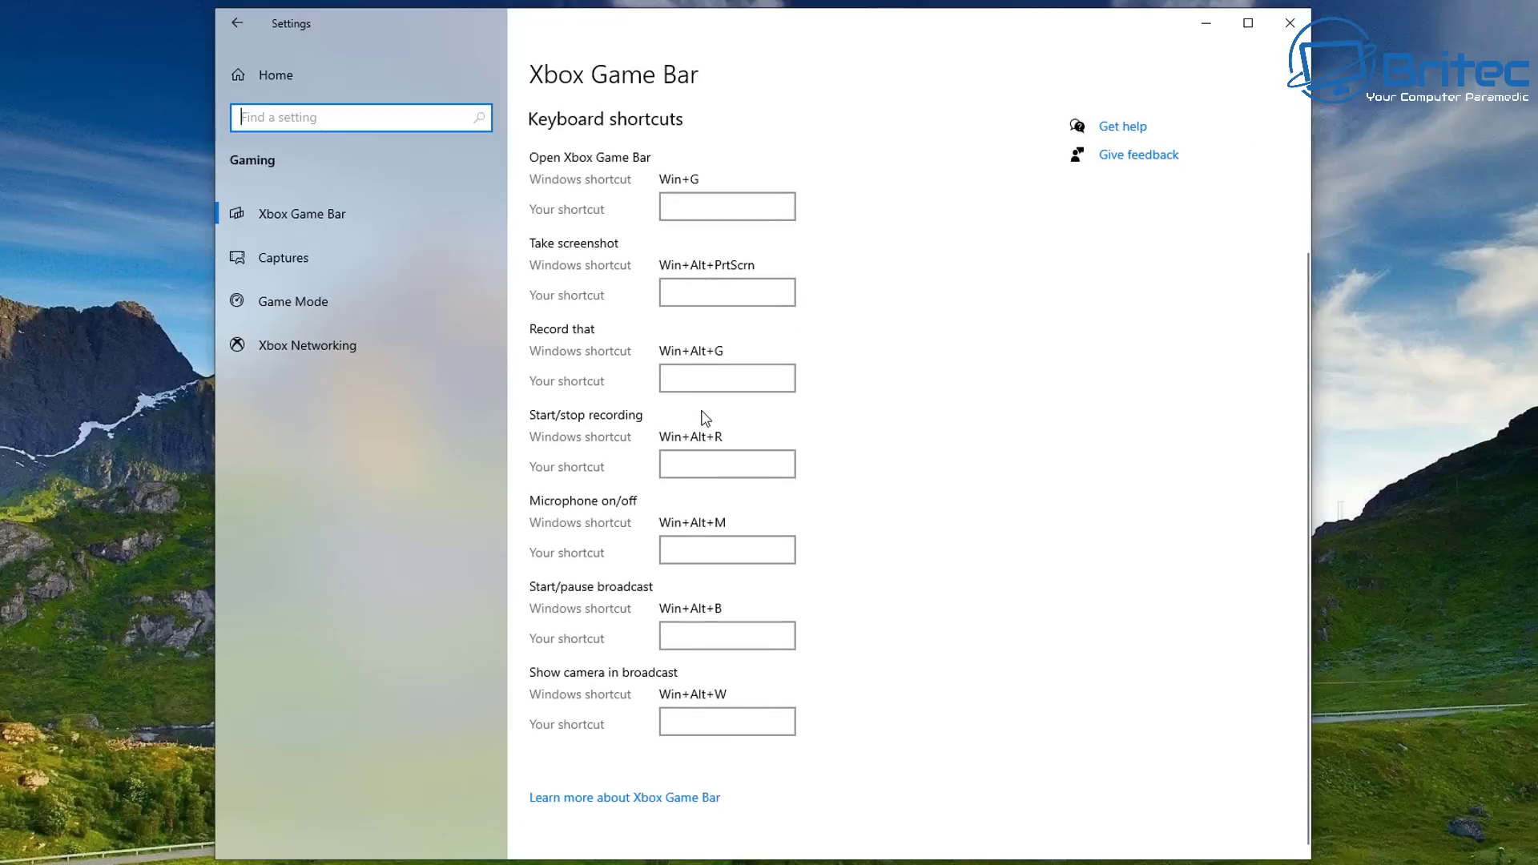
scroll(705, 360, up, 3)
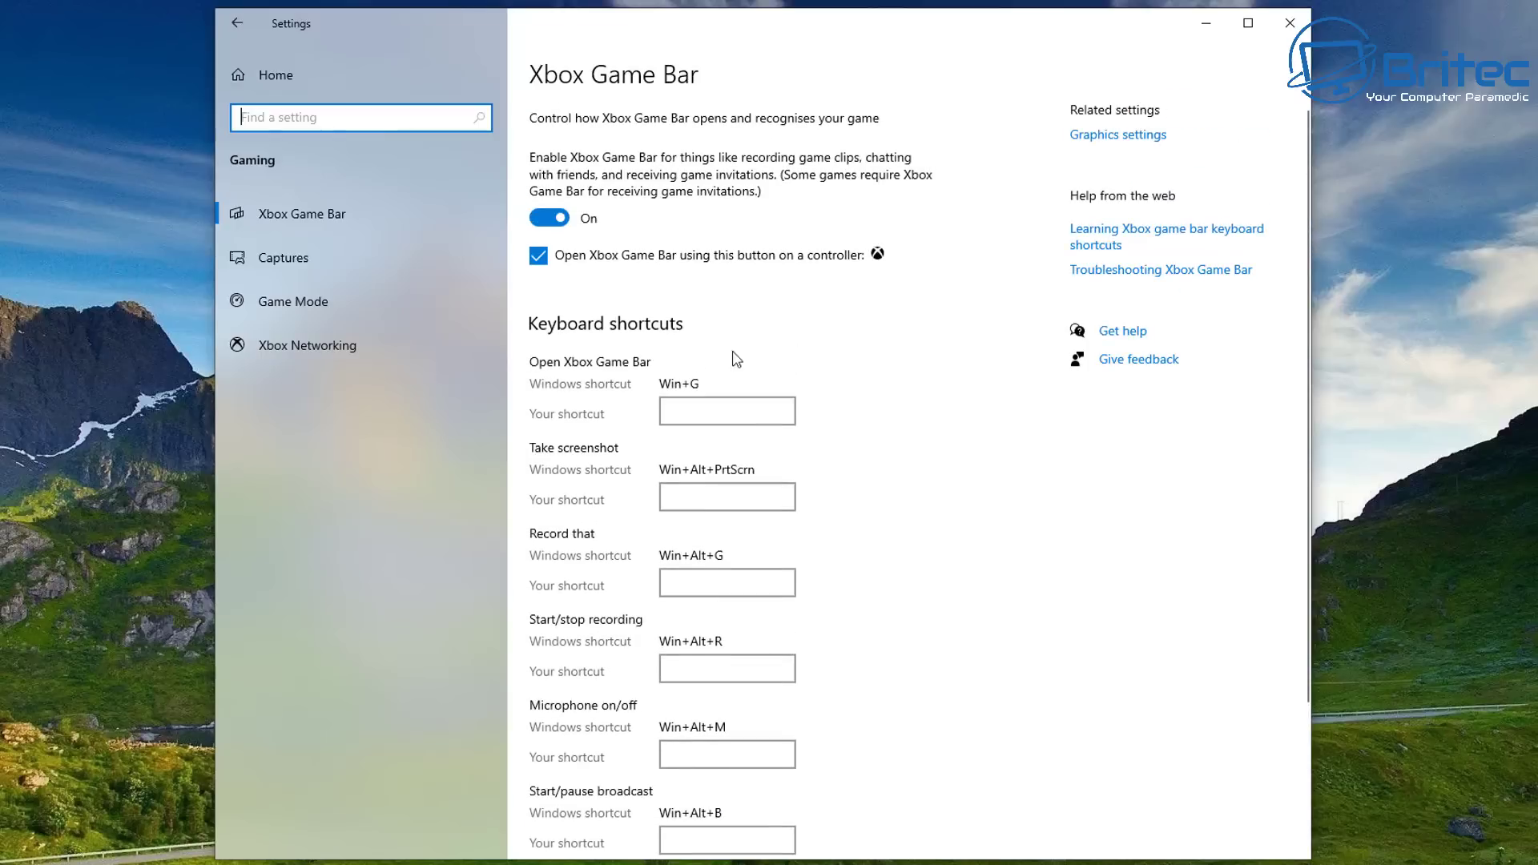
click(1116, 140)
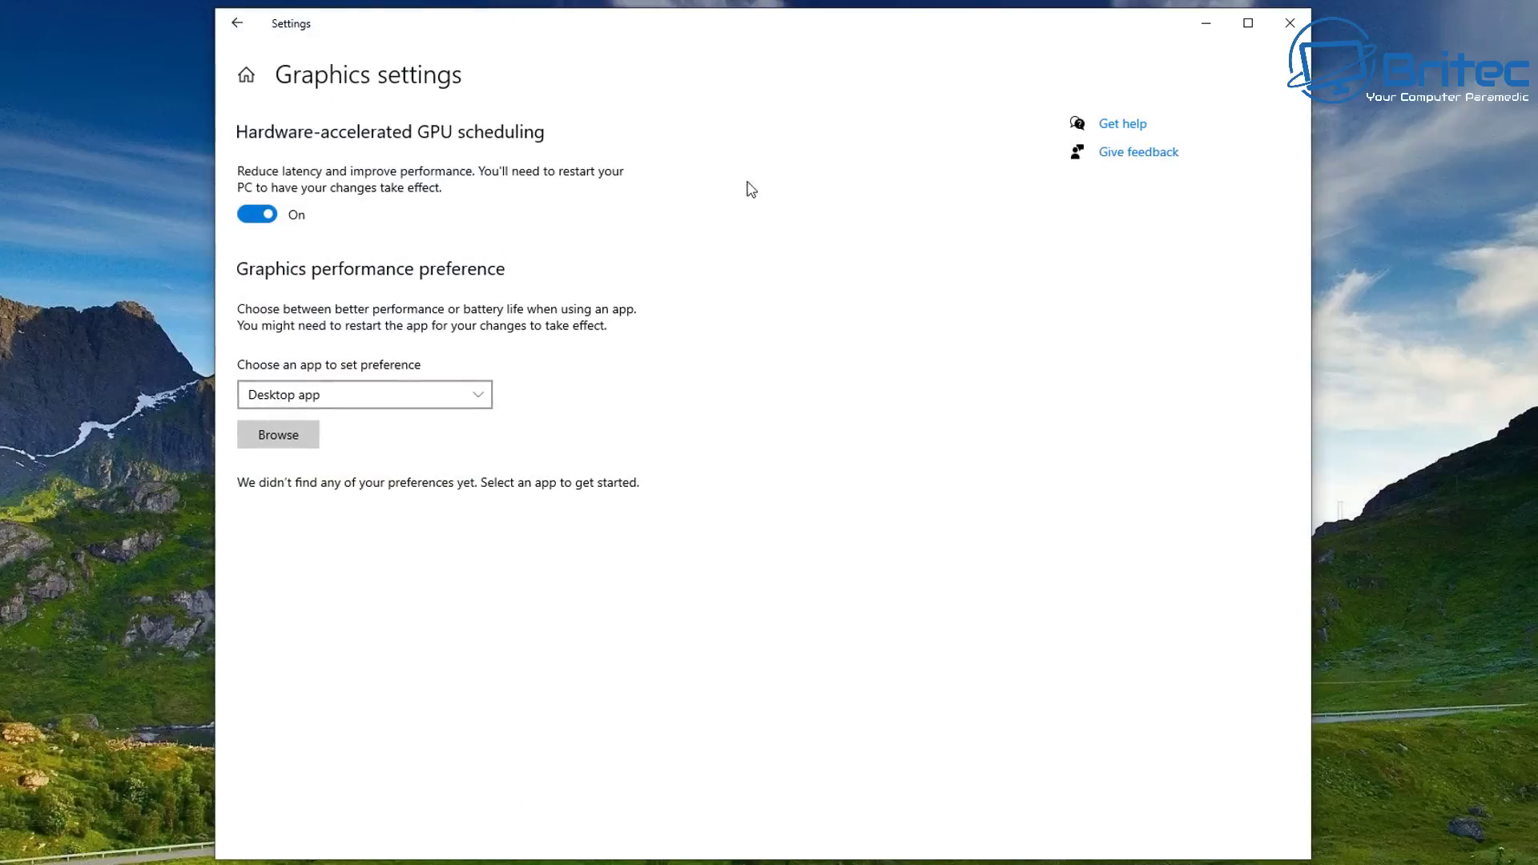
click(478, 398)
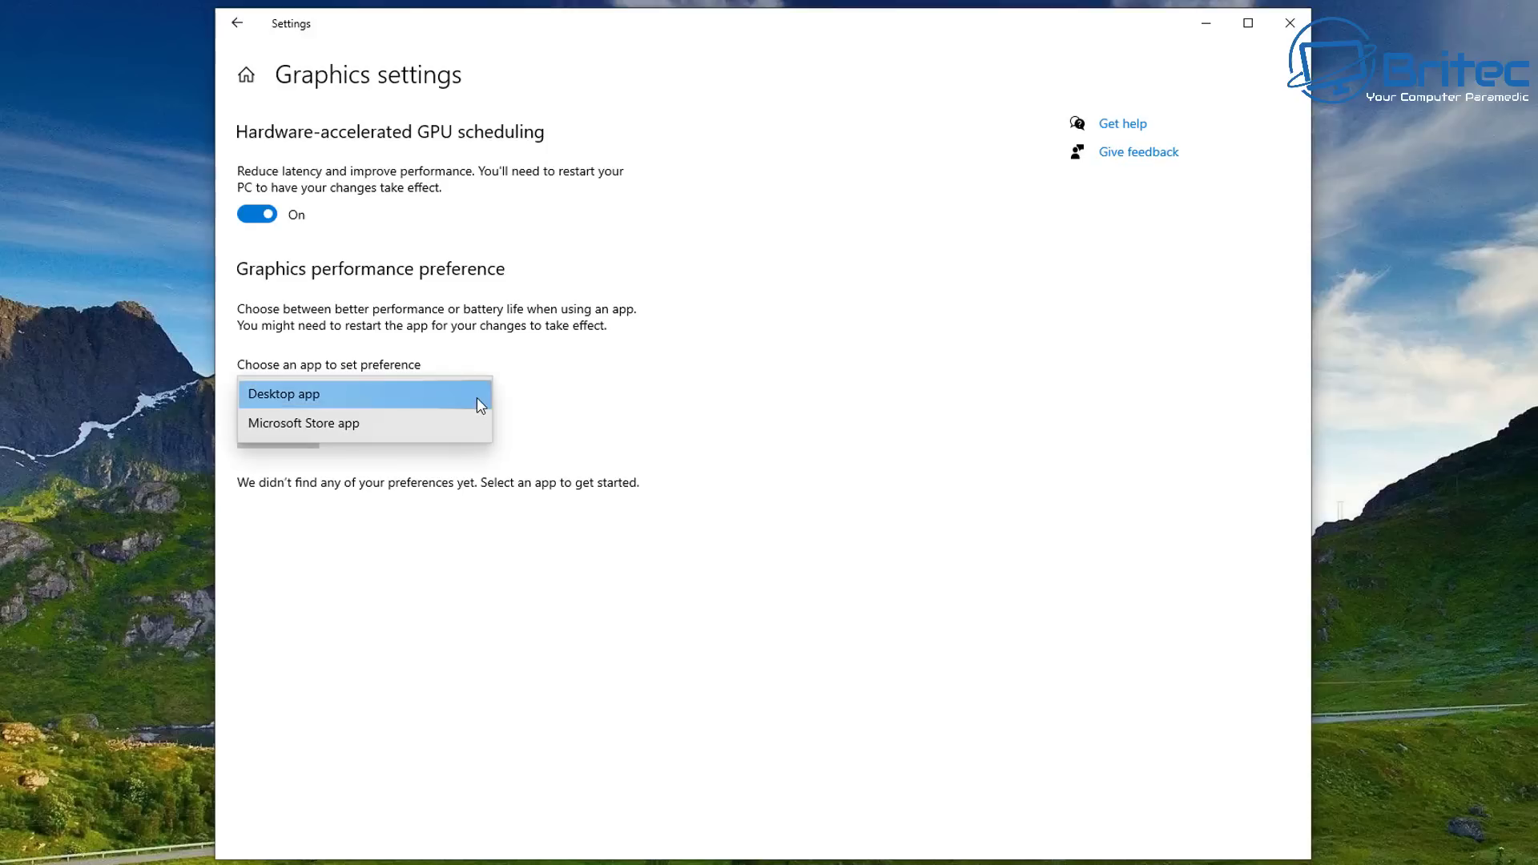
click(478, 397)
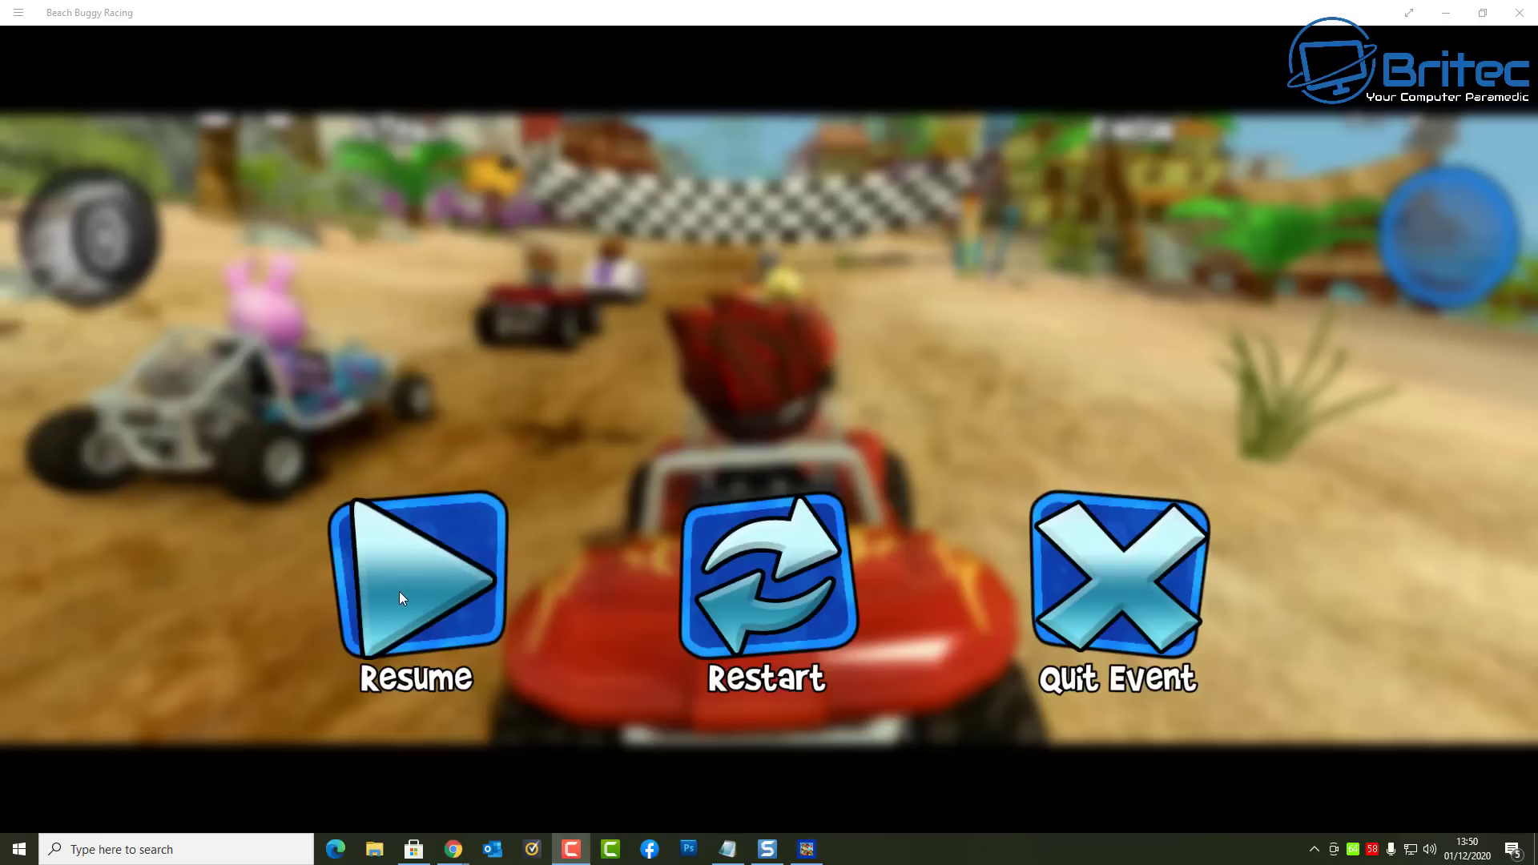
- Resume the paused Beach Buggy Racing race and start a Game Bar recording with Win+G
click(401, 592)
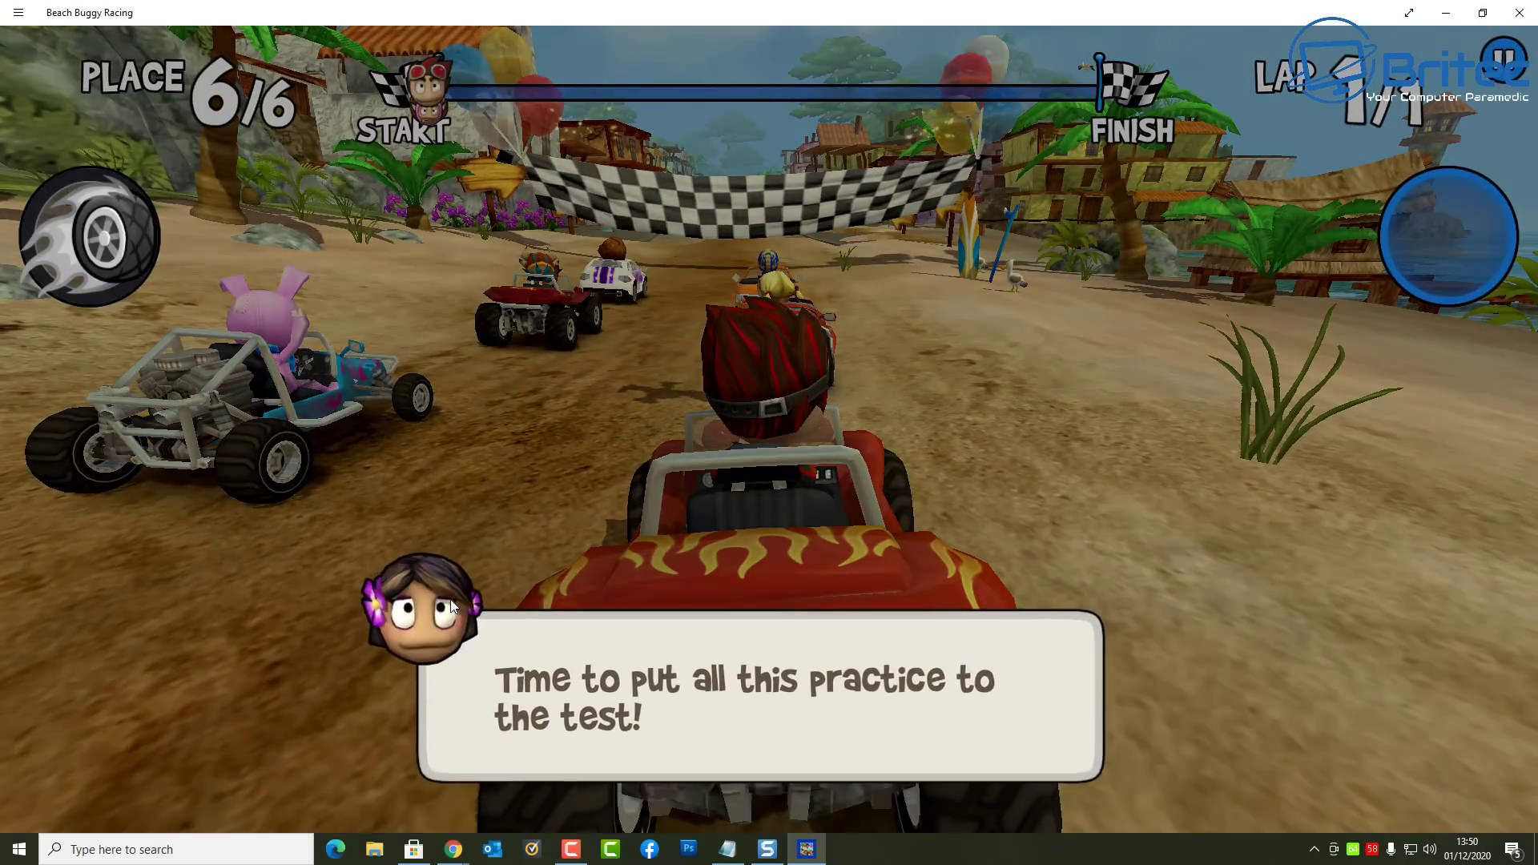
key(super+g)
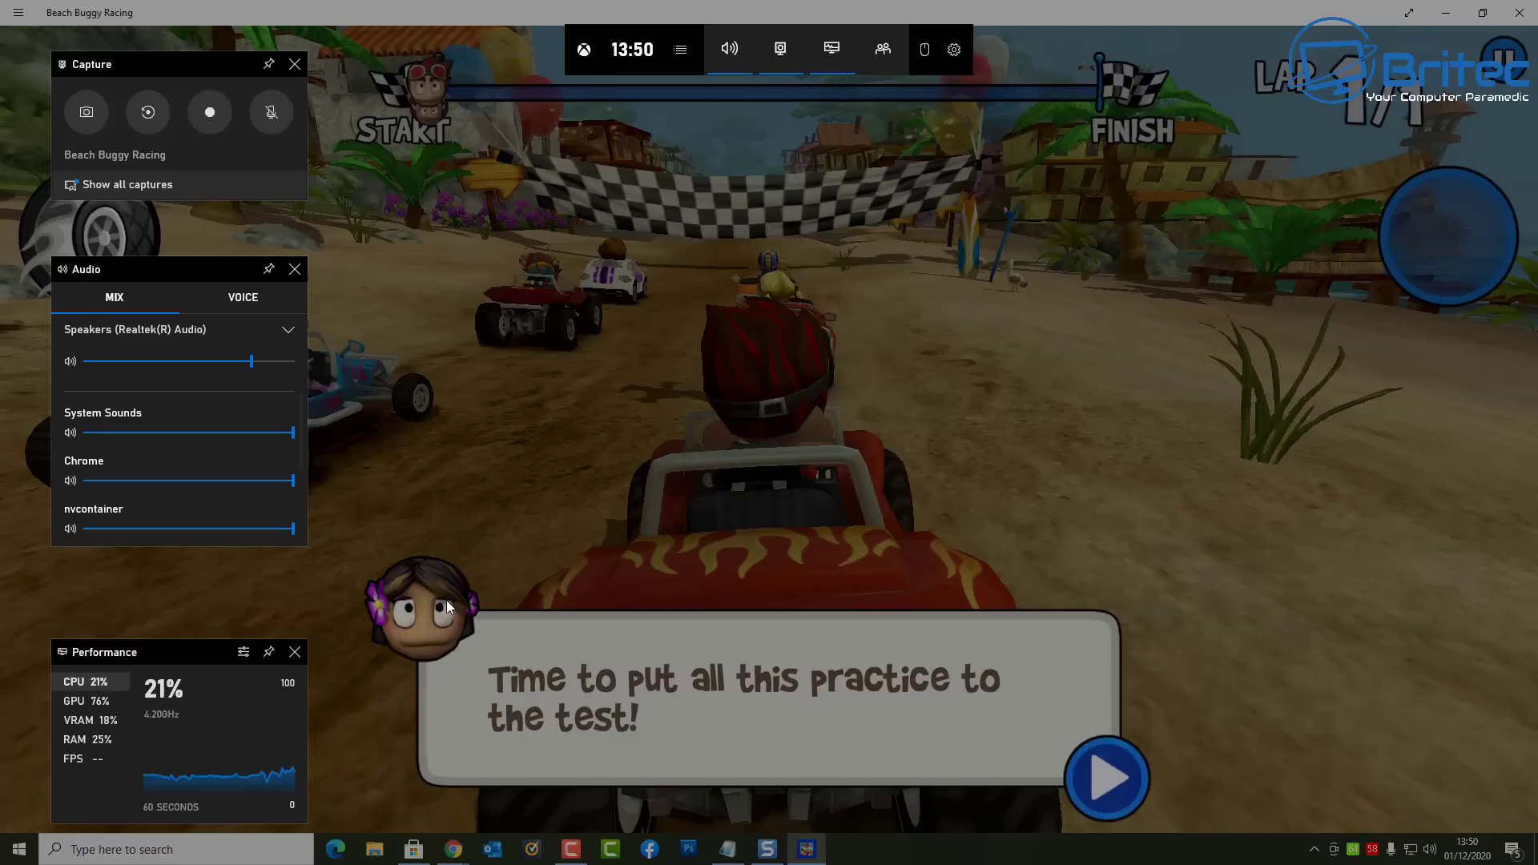
click(212, 114)
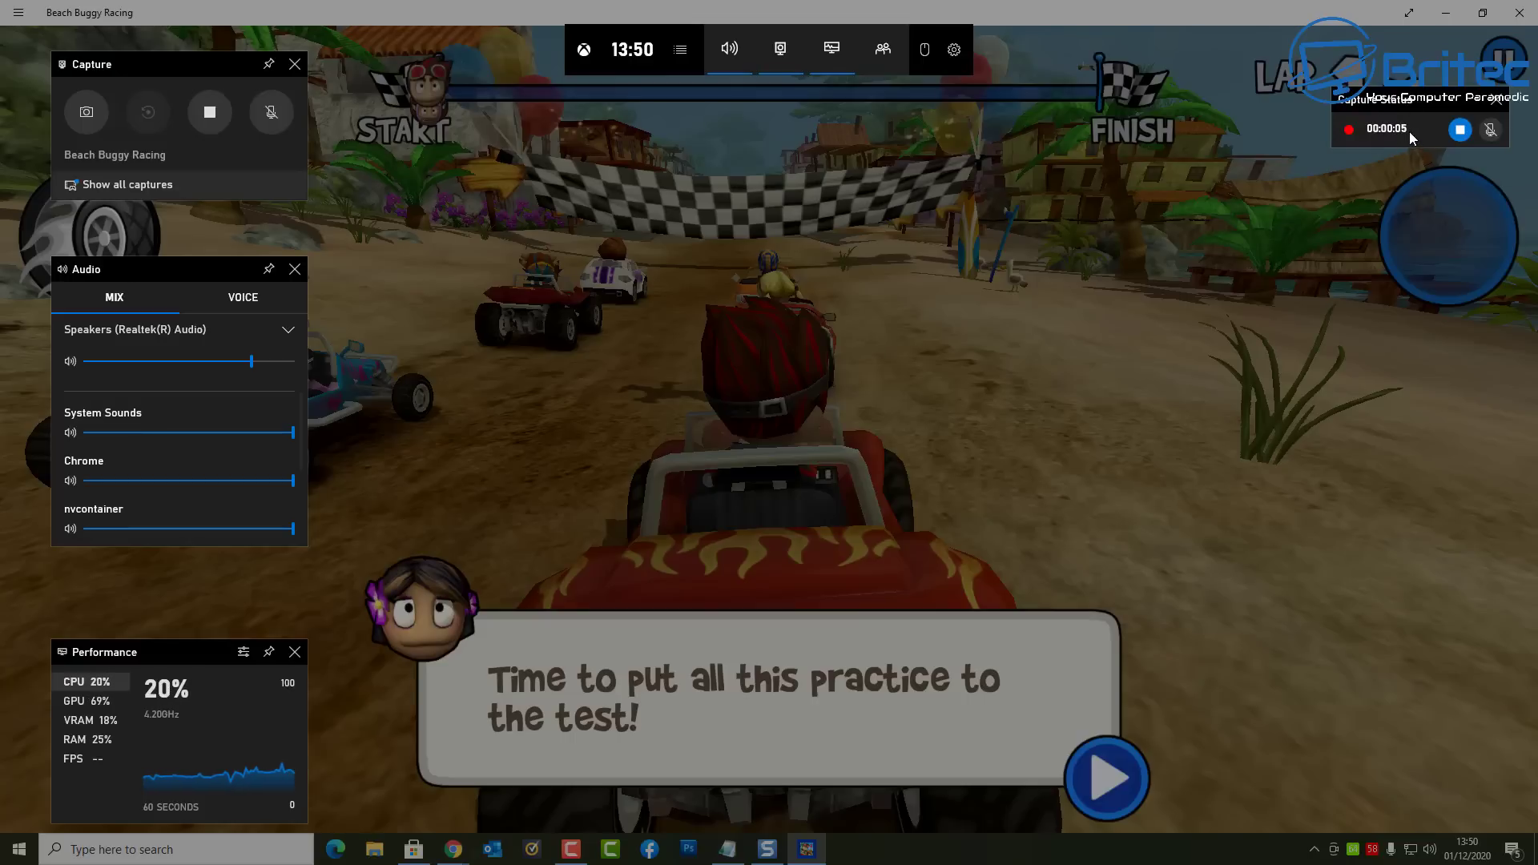
- Dismiss the overlay and click through the four tutorial messages to start the race
click(1386, 181)
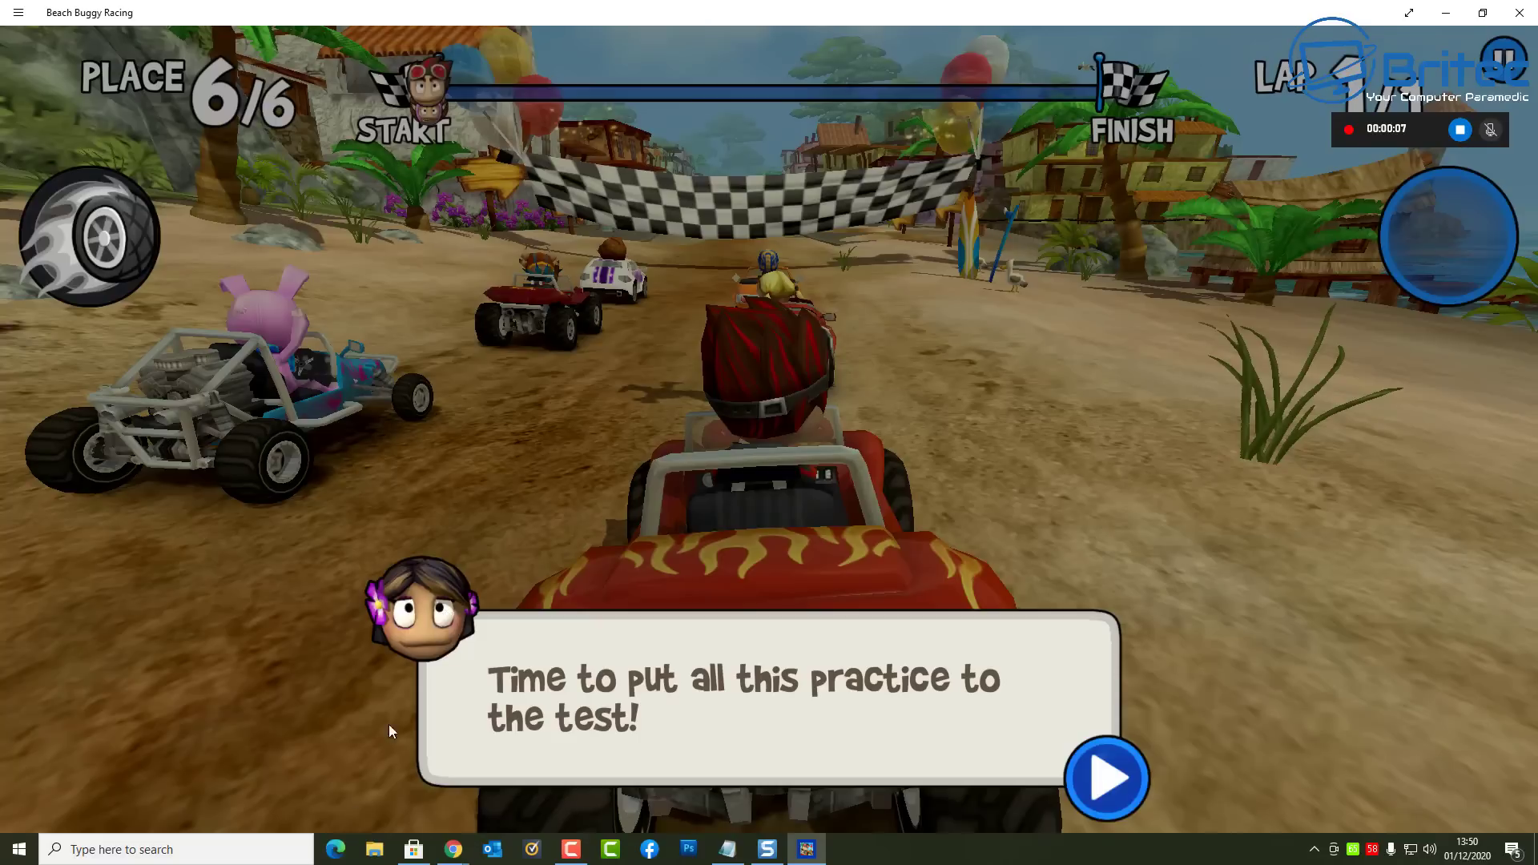
click(1121, 784)
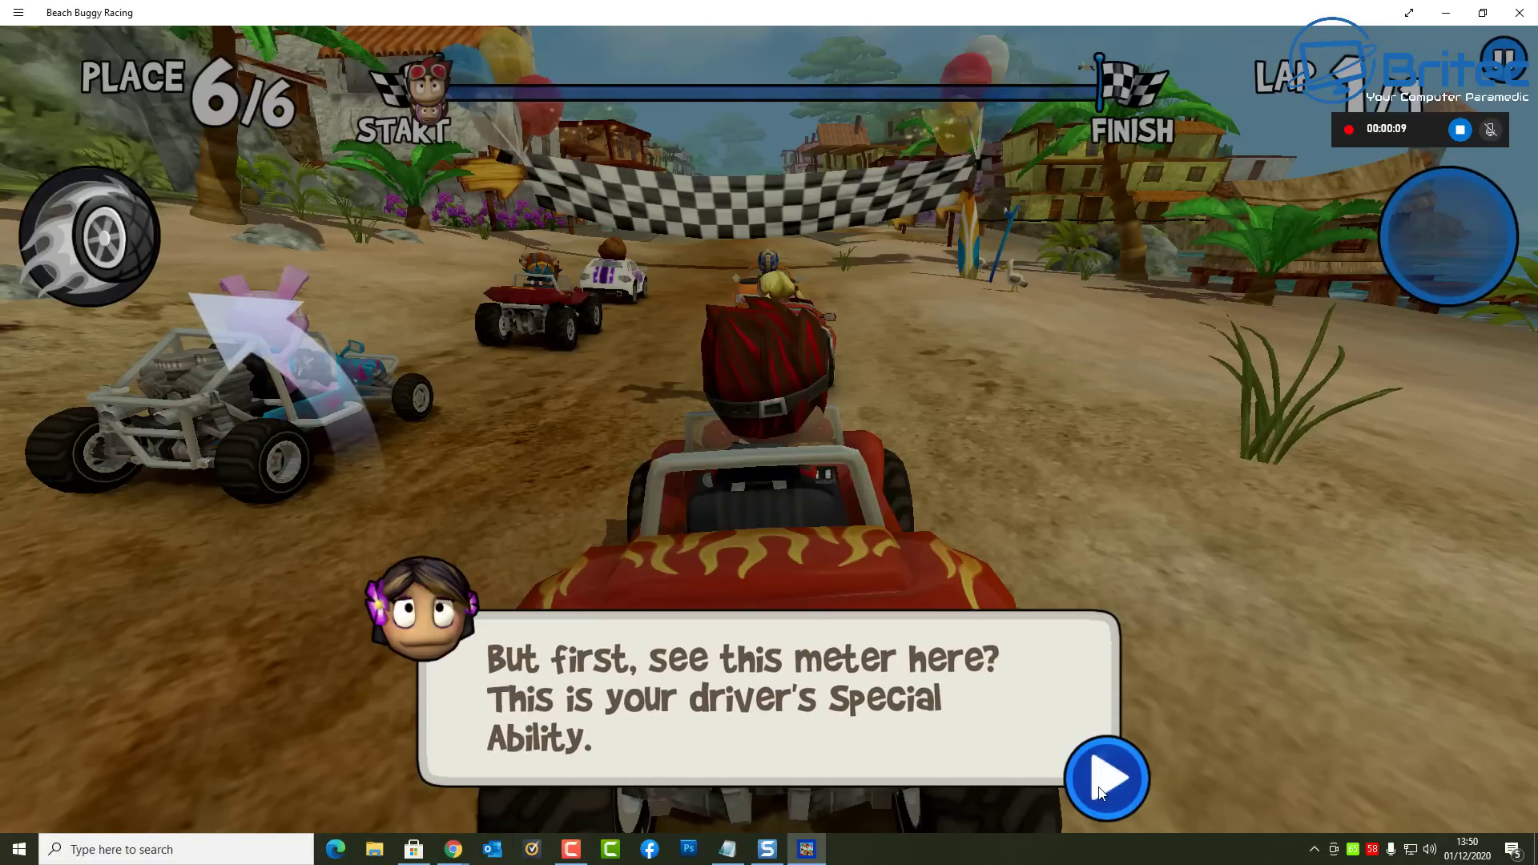
click(1098, 783)
click(1098, 781)
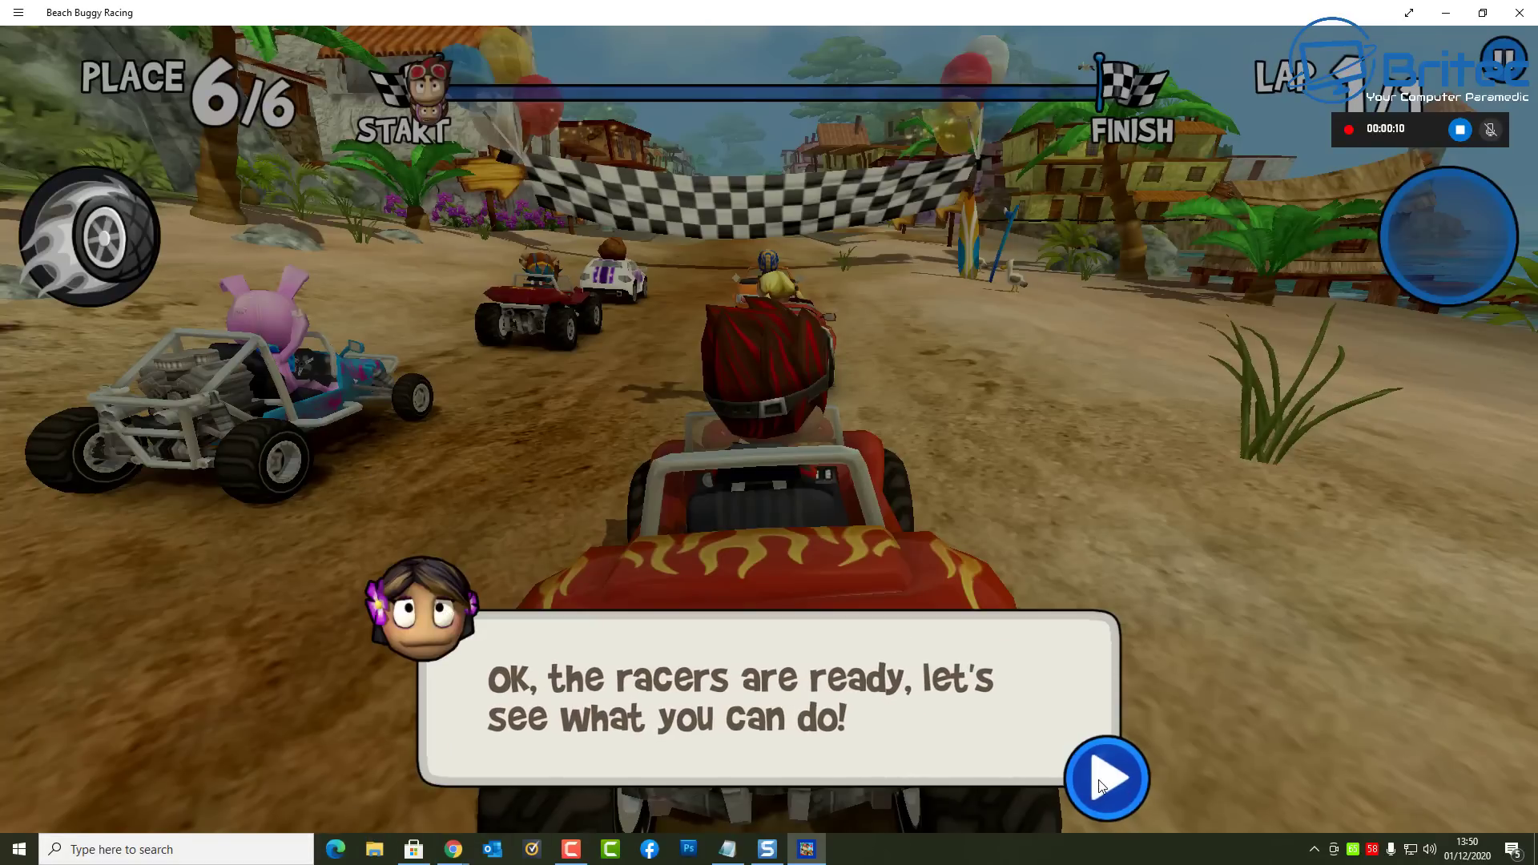
click(1098, 782)
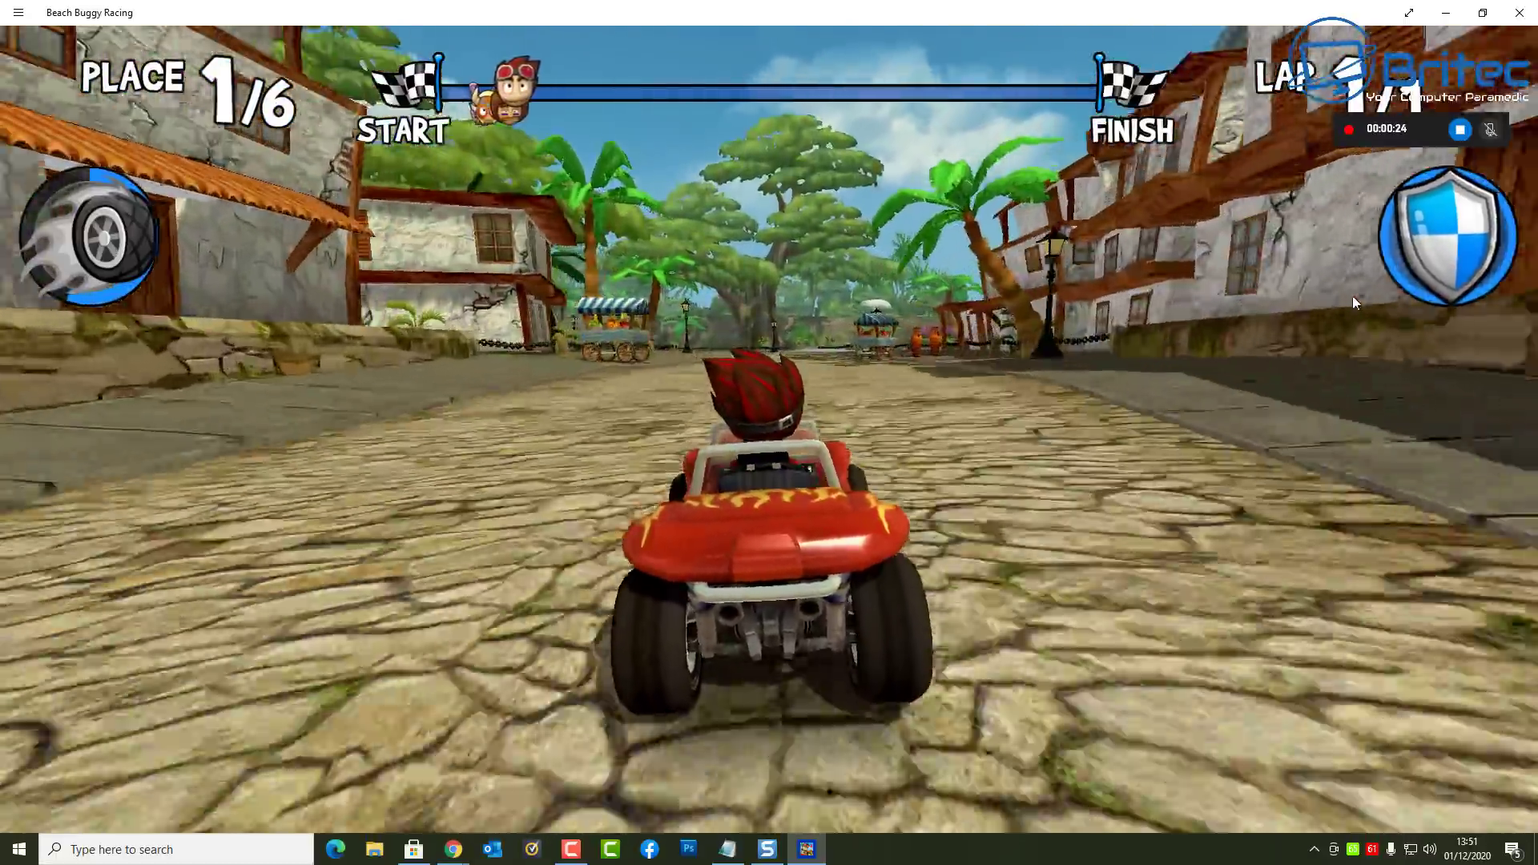
- Drive the race using shield power-ups and a speed boost, then stop the recording
click(1447, 247)
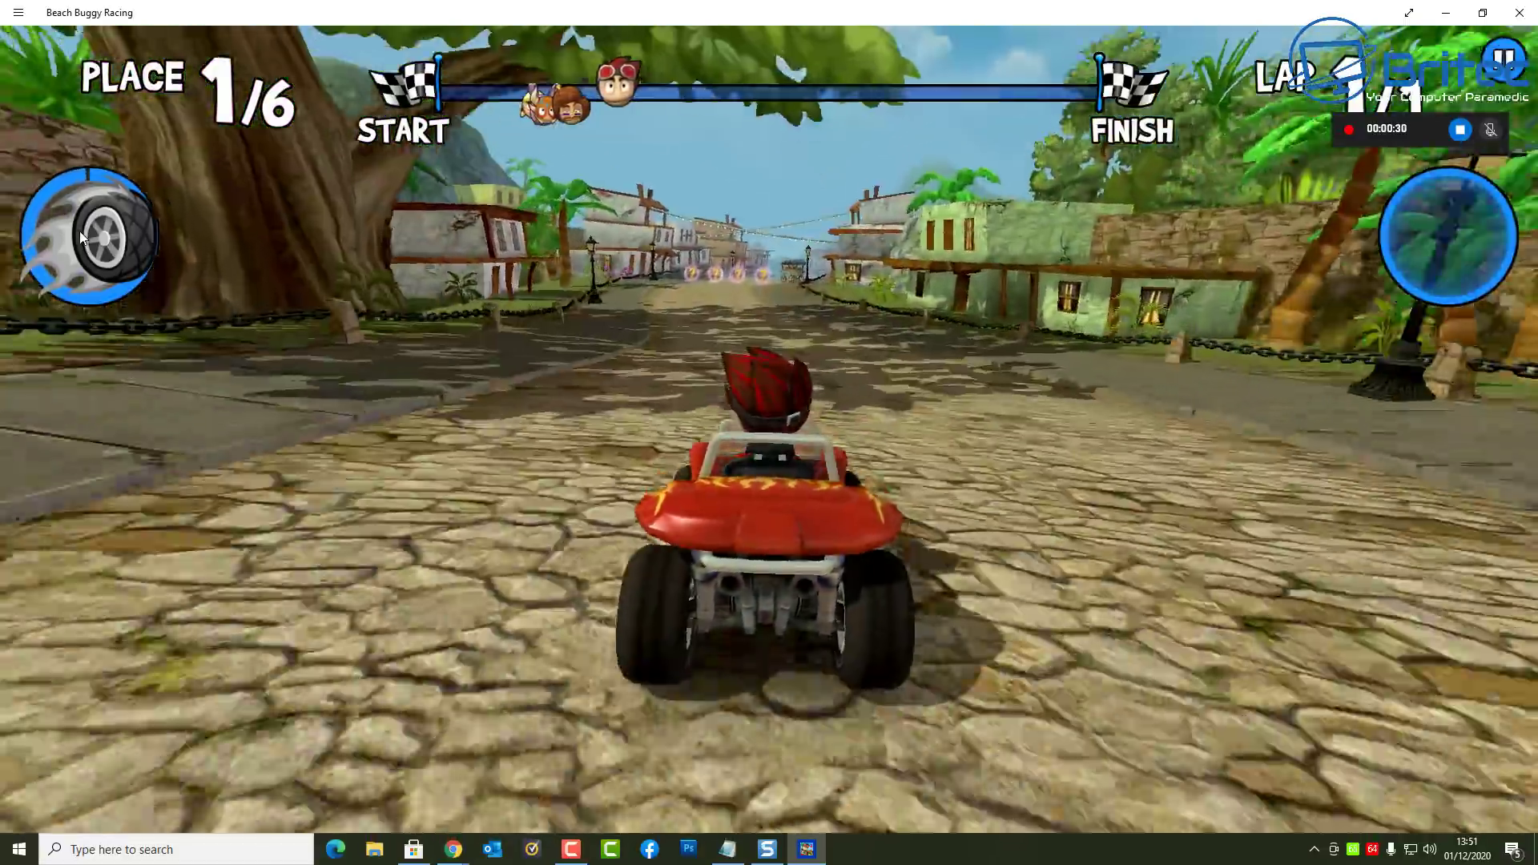
click(79, 231)
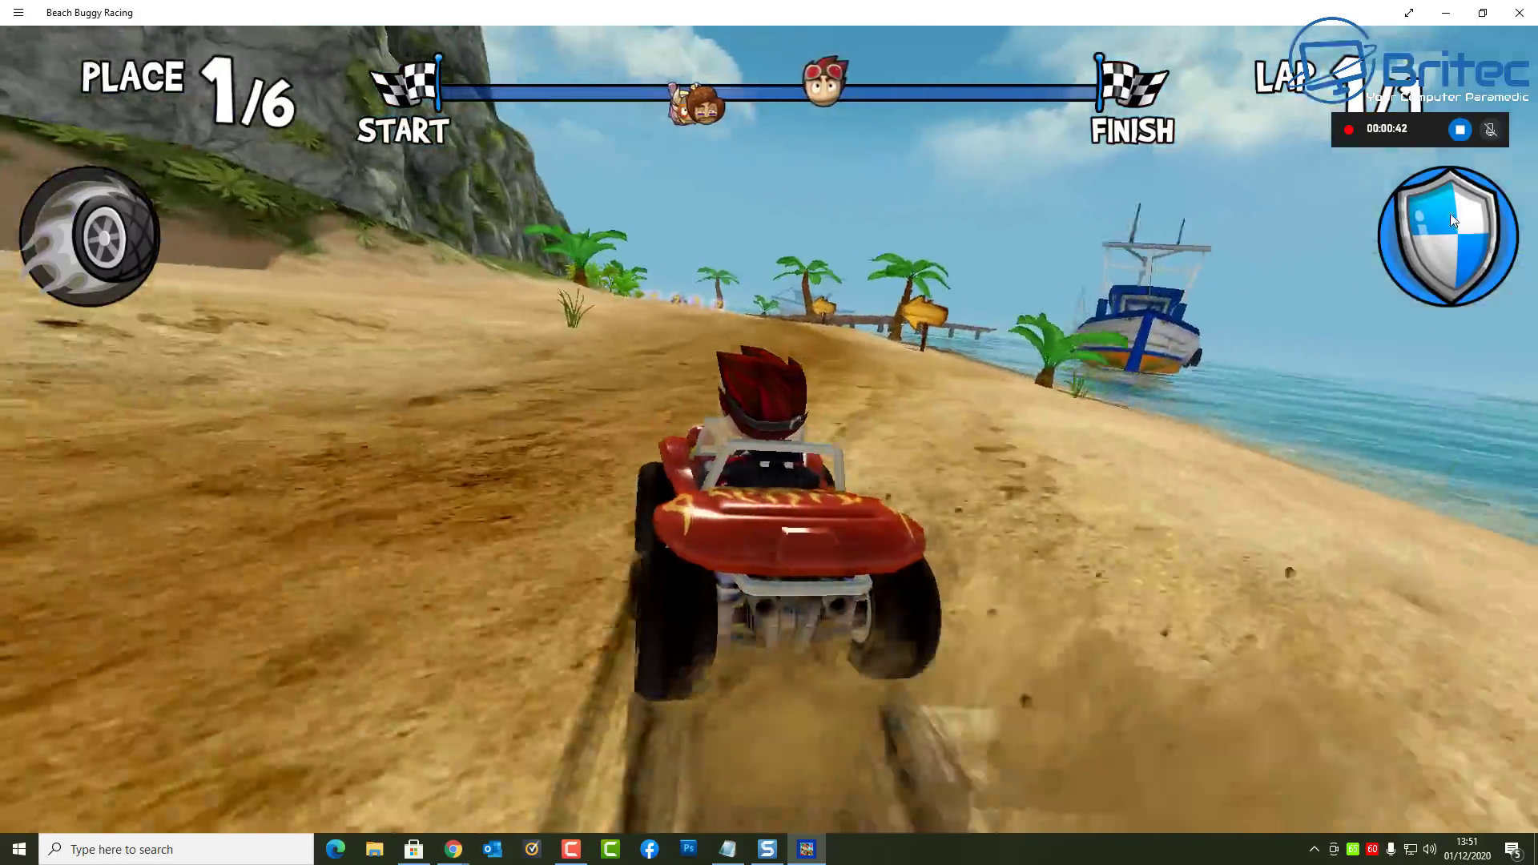
click(1450, 213)
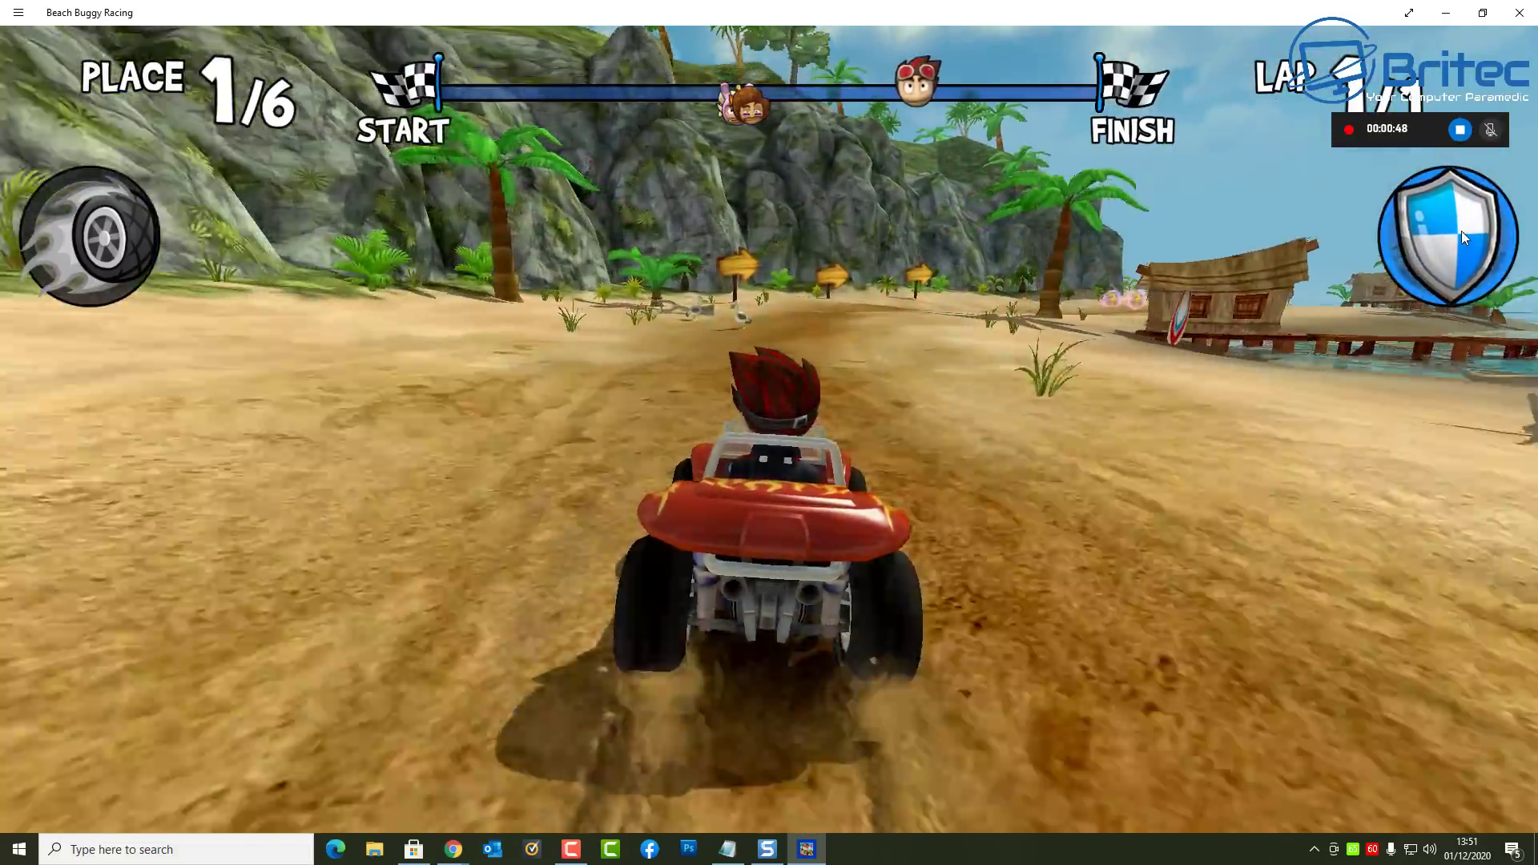
click(1461, 231)
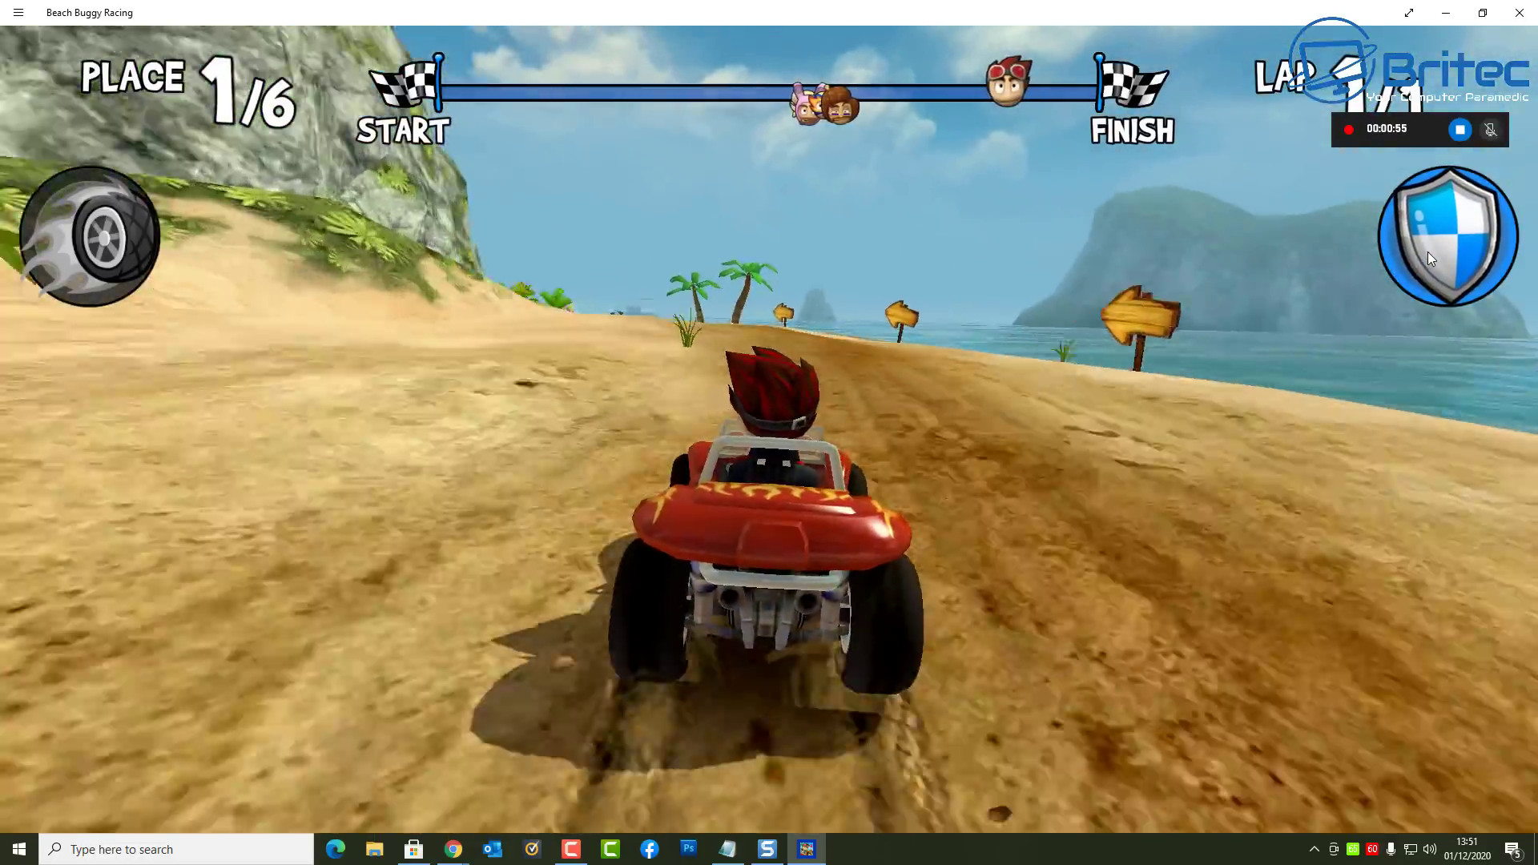
click(1438, 247)
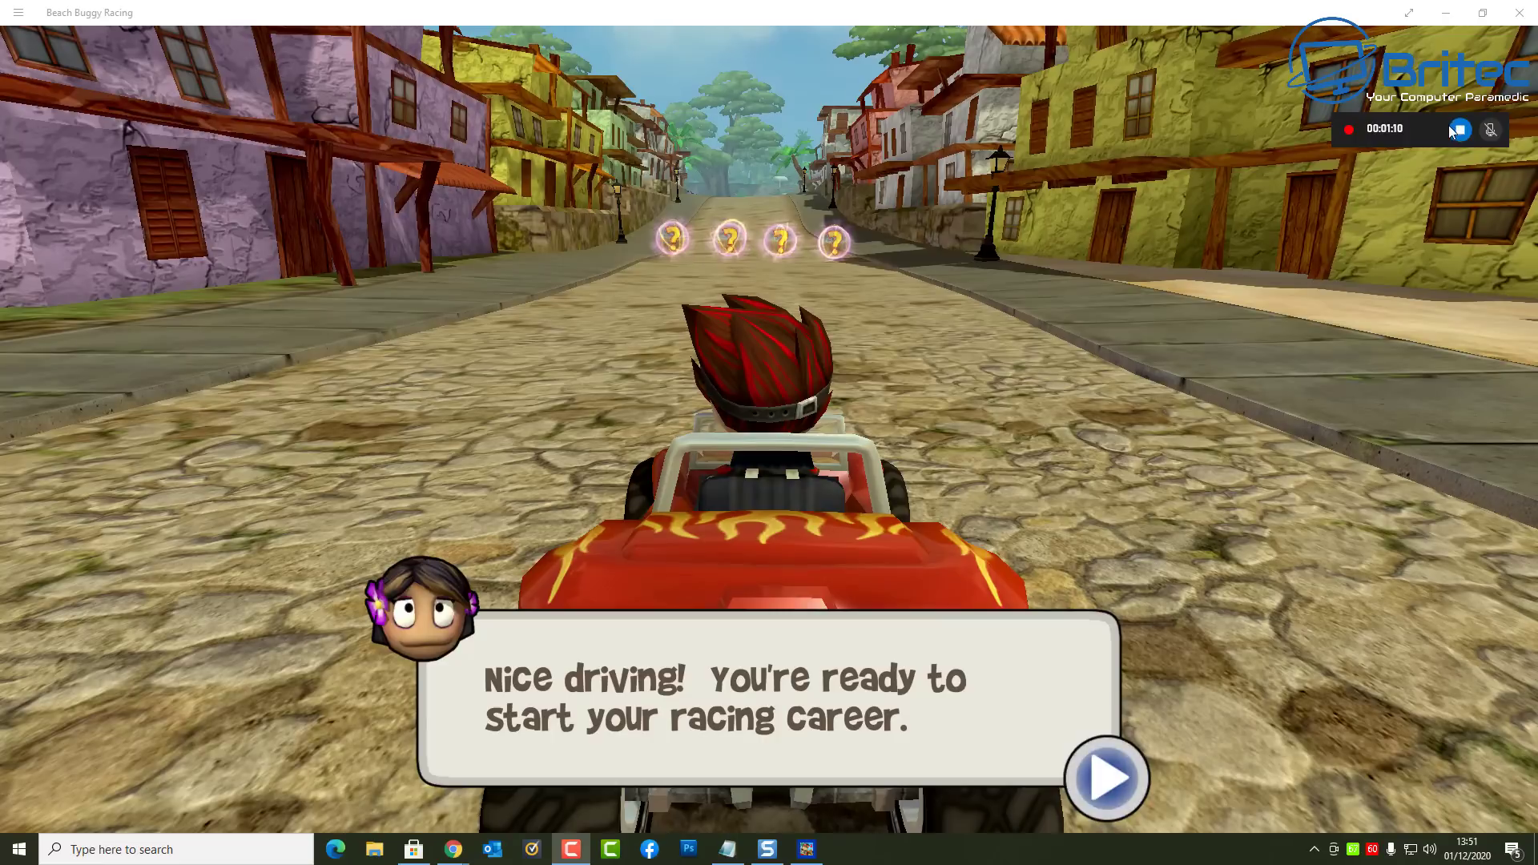
click(1460, 129)
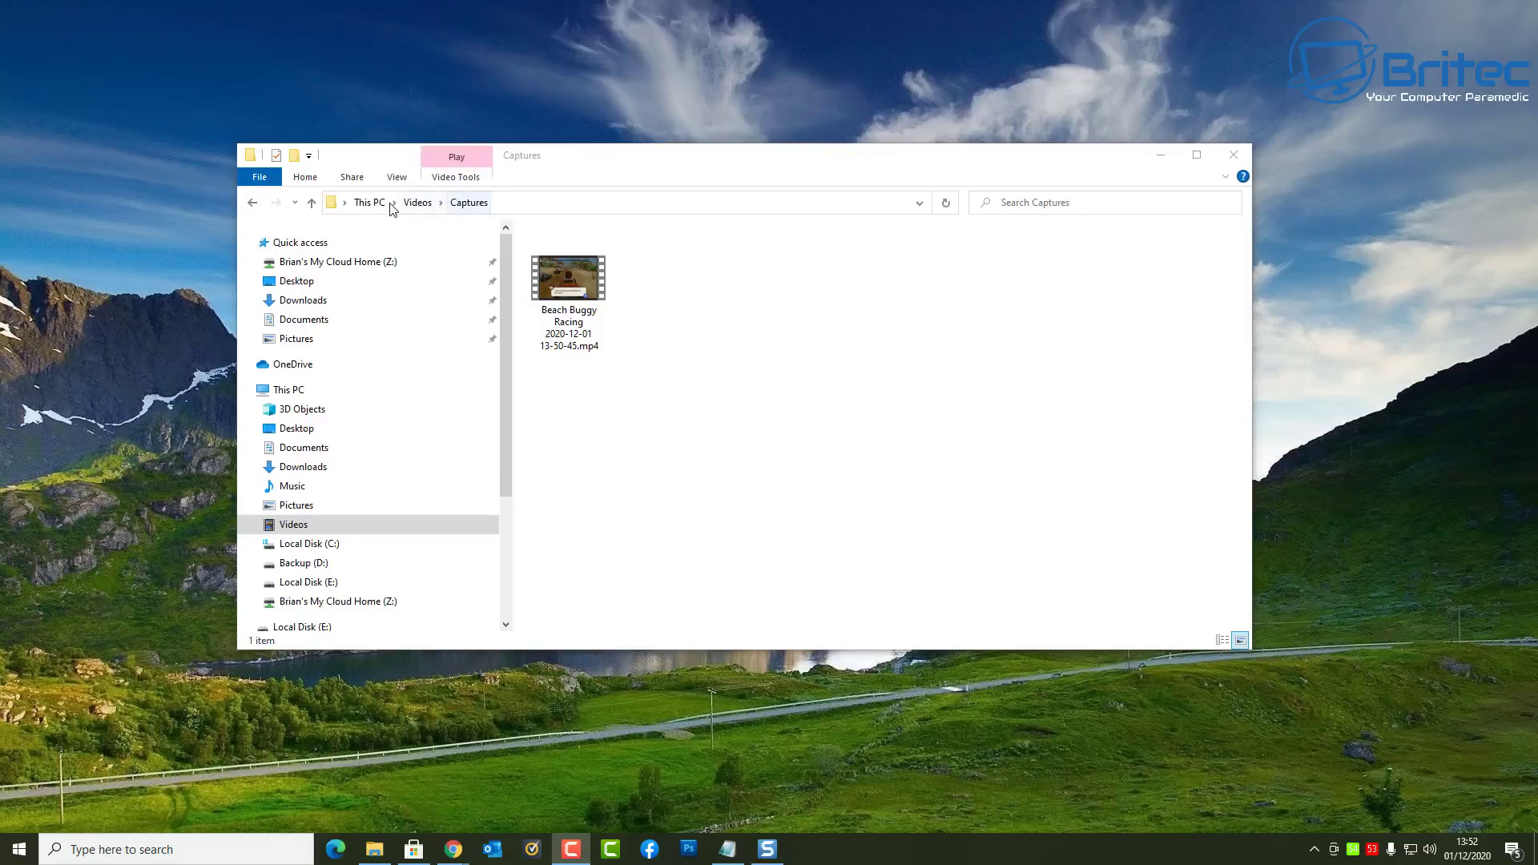
- Play the Beach Buggy Racing clip in Films & TV, skip ahead, then close the player and Captures folder
double_click(580, 290)
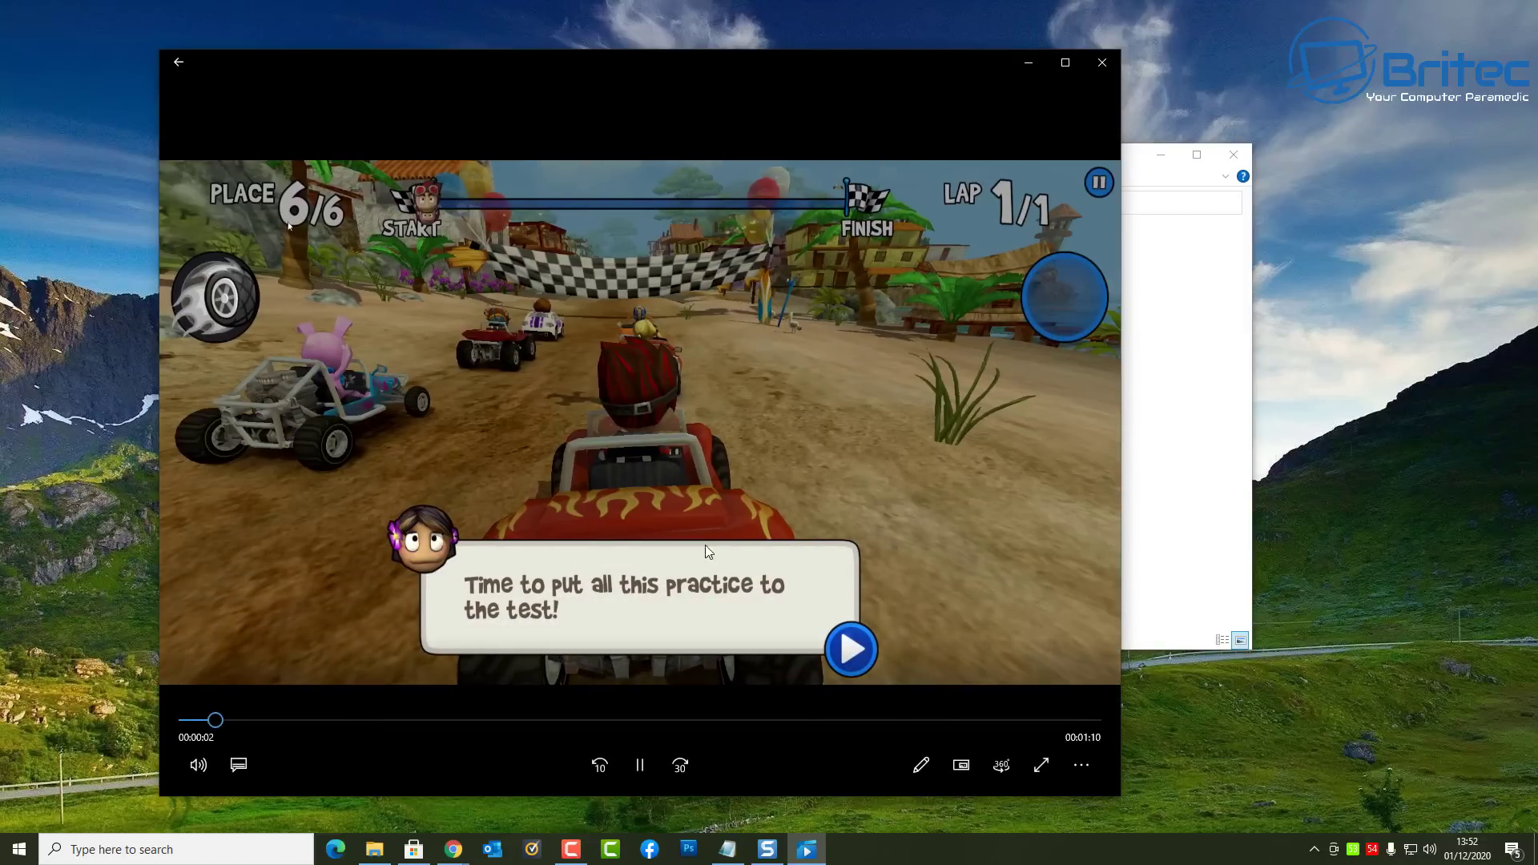
drag(716, 74, 762, 81)
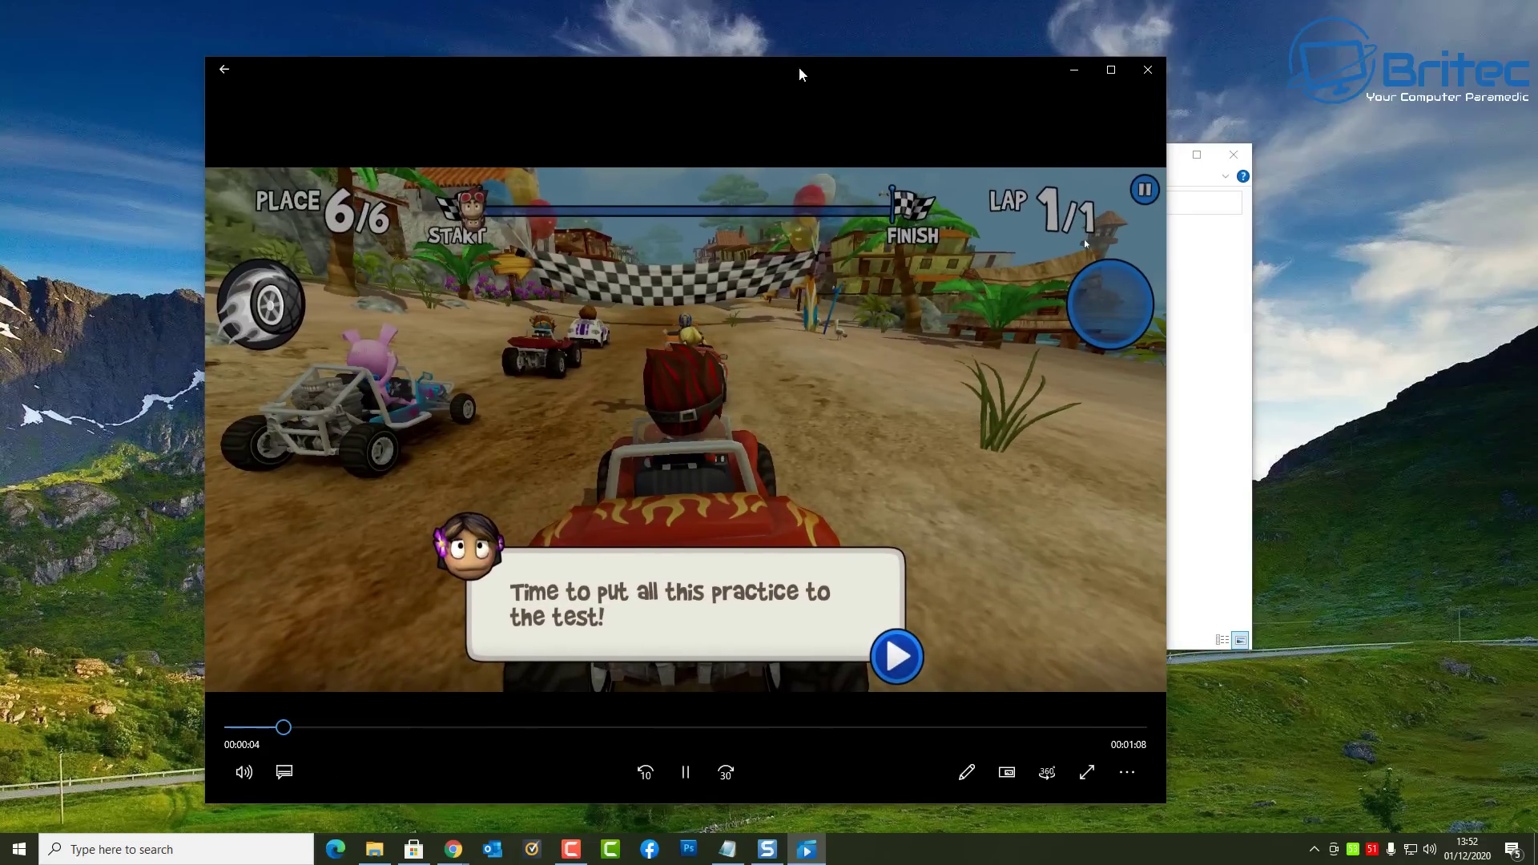
drag(868, 65, 900, 74)
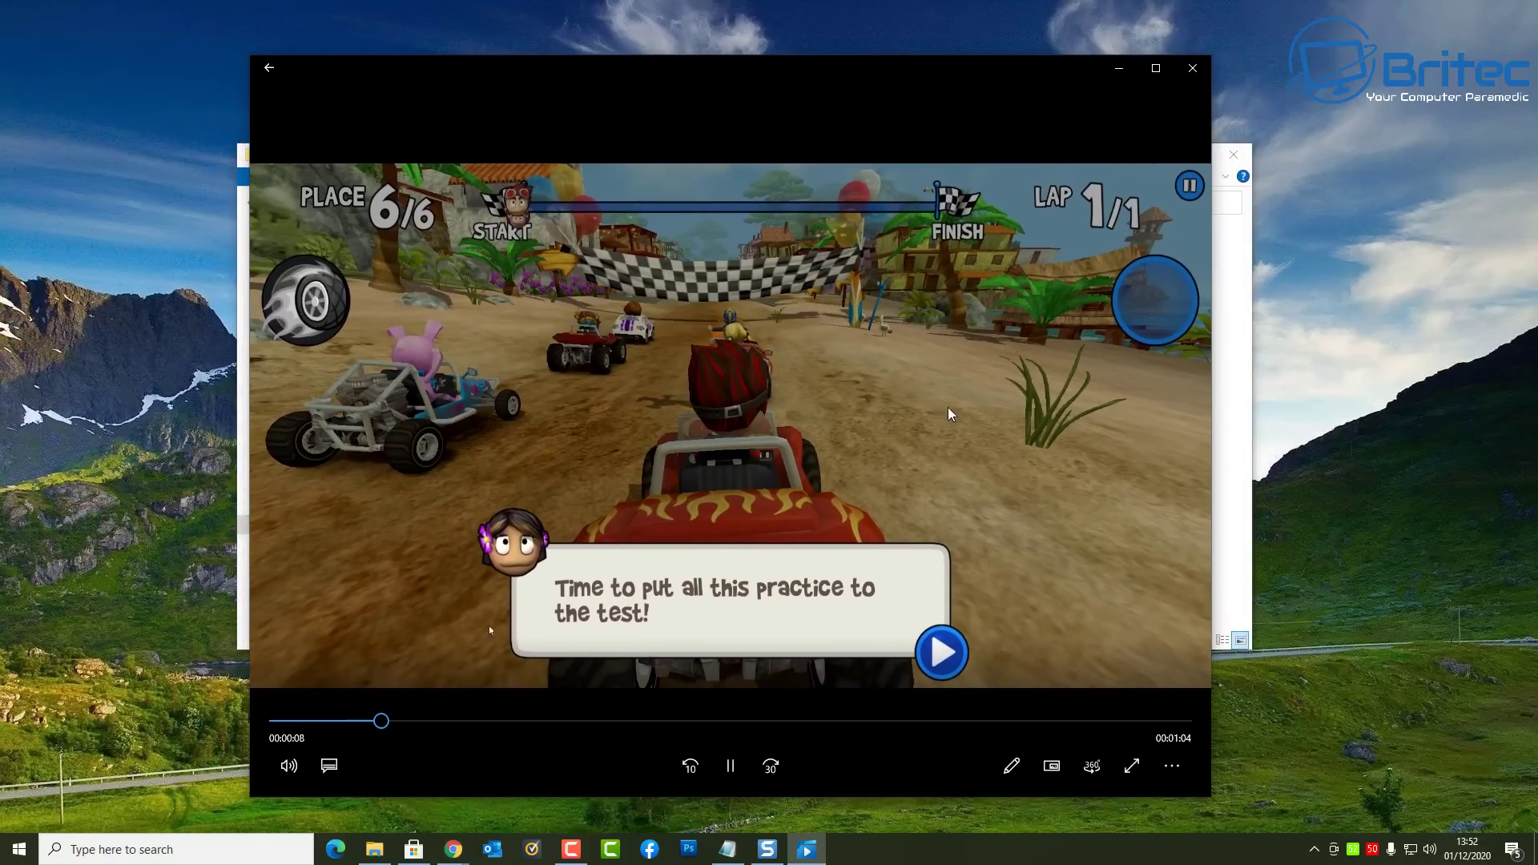
click(585, 720)
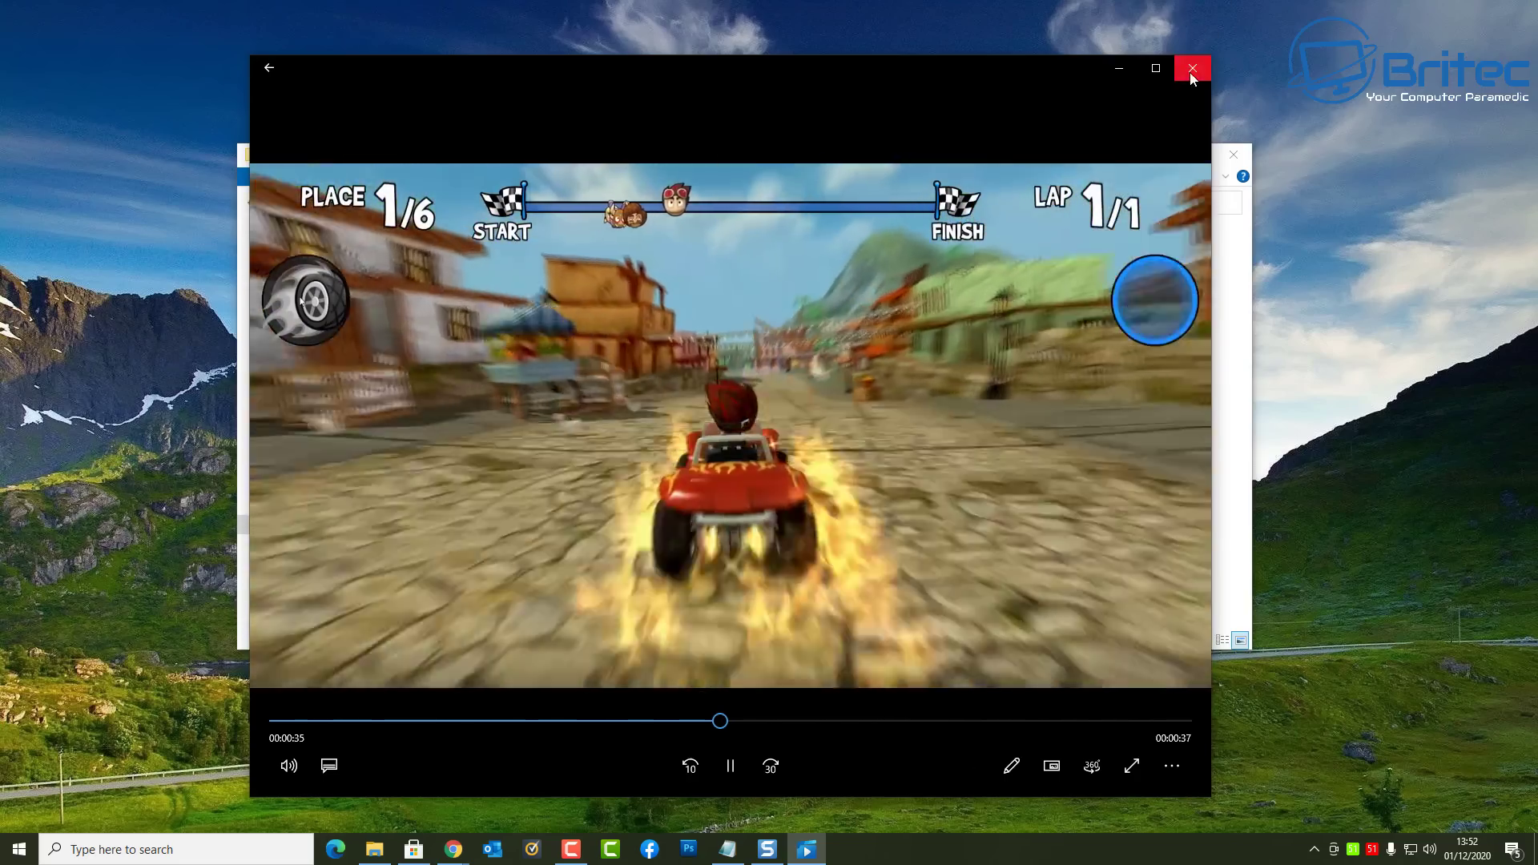
click(1191, 68)
click(1244, 163)
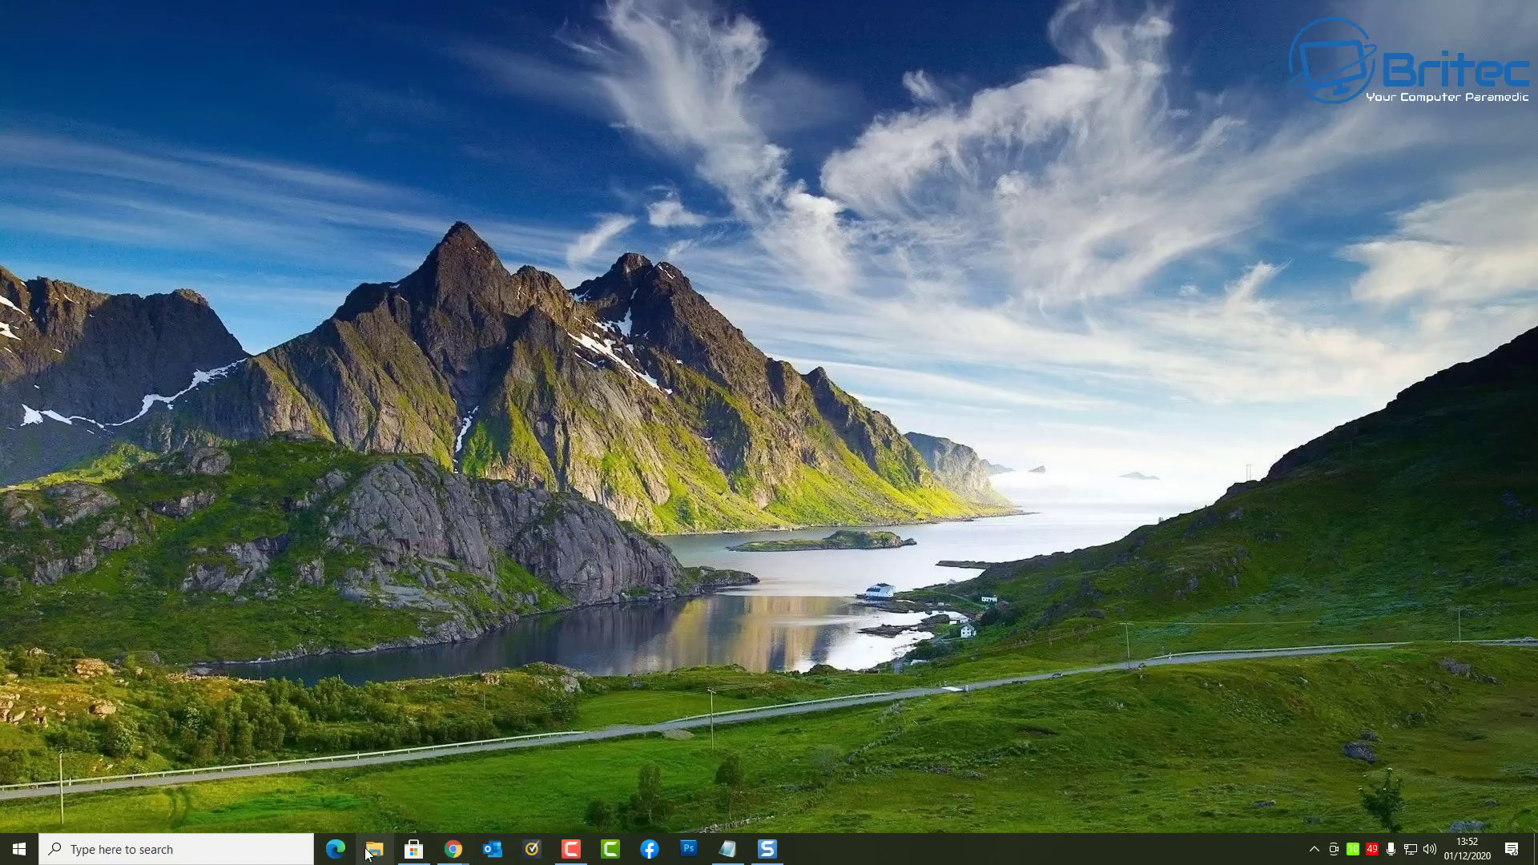
- Bring up the Britec website in the browser and start a Game Bar recording with Win+G
click(336, 849)
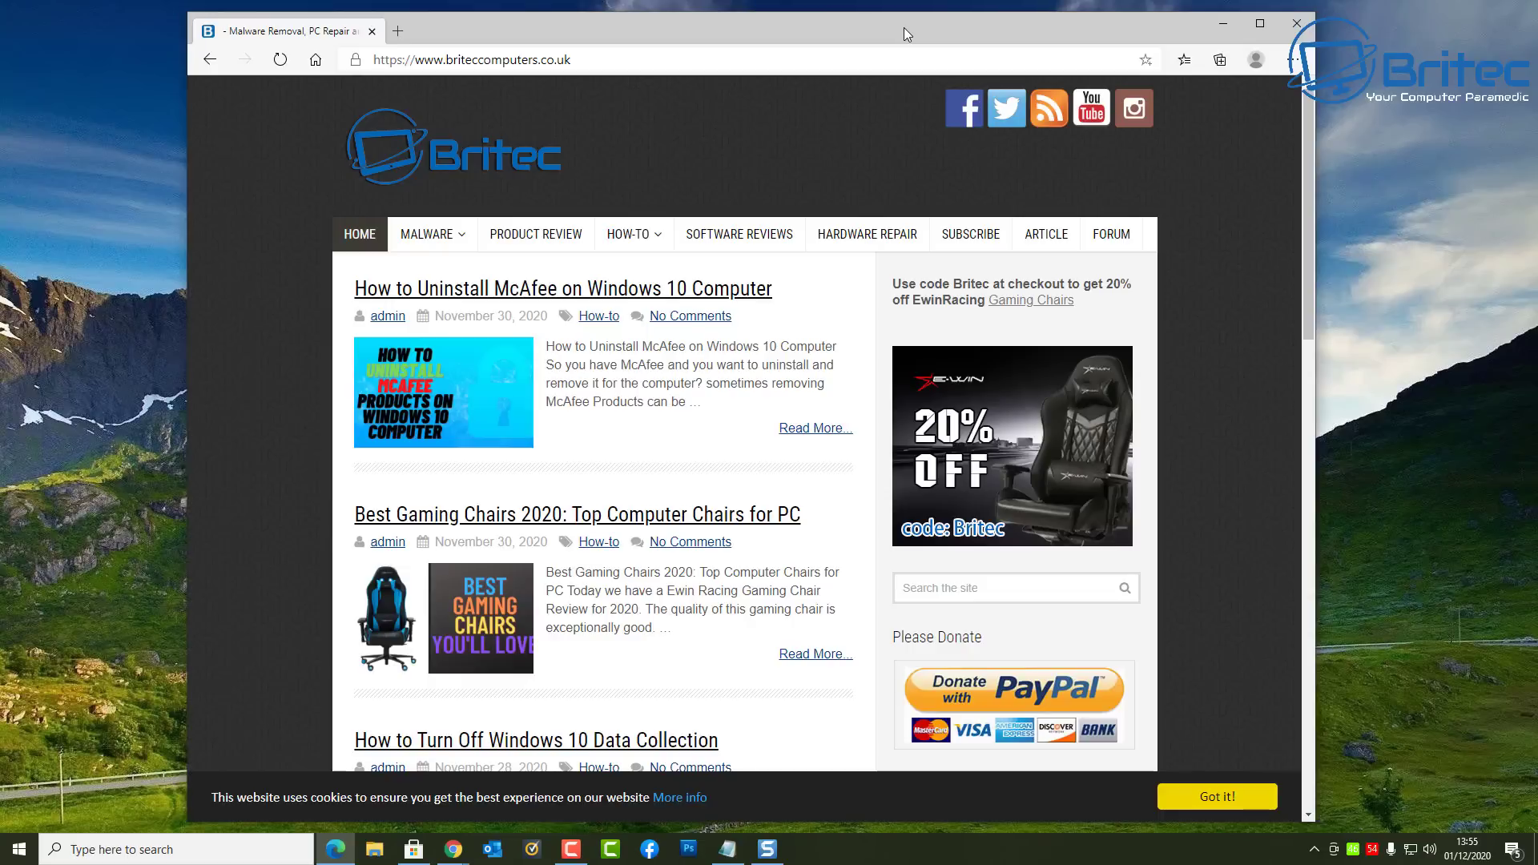
key(super+g)
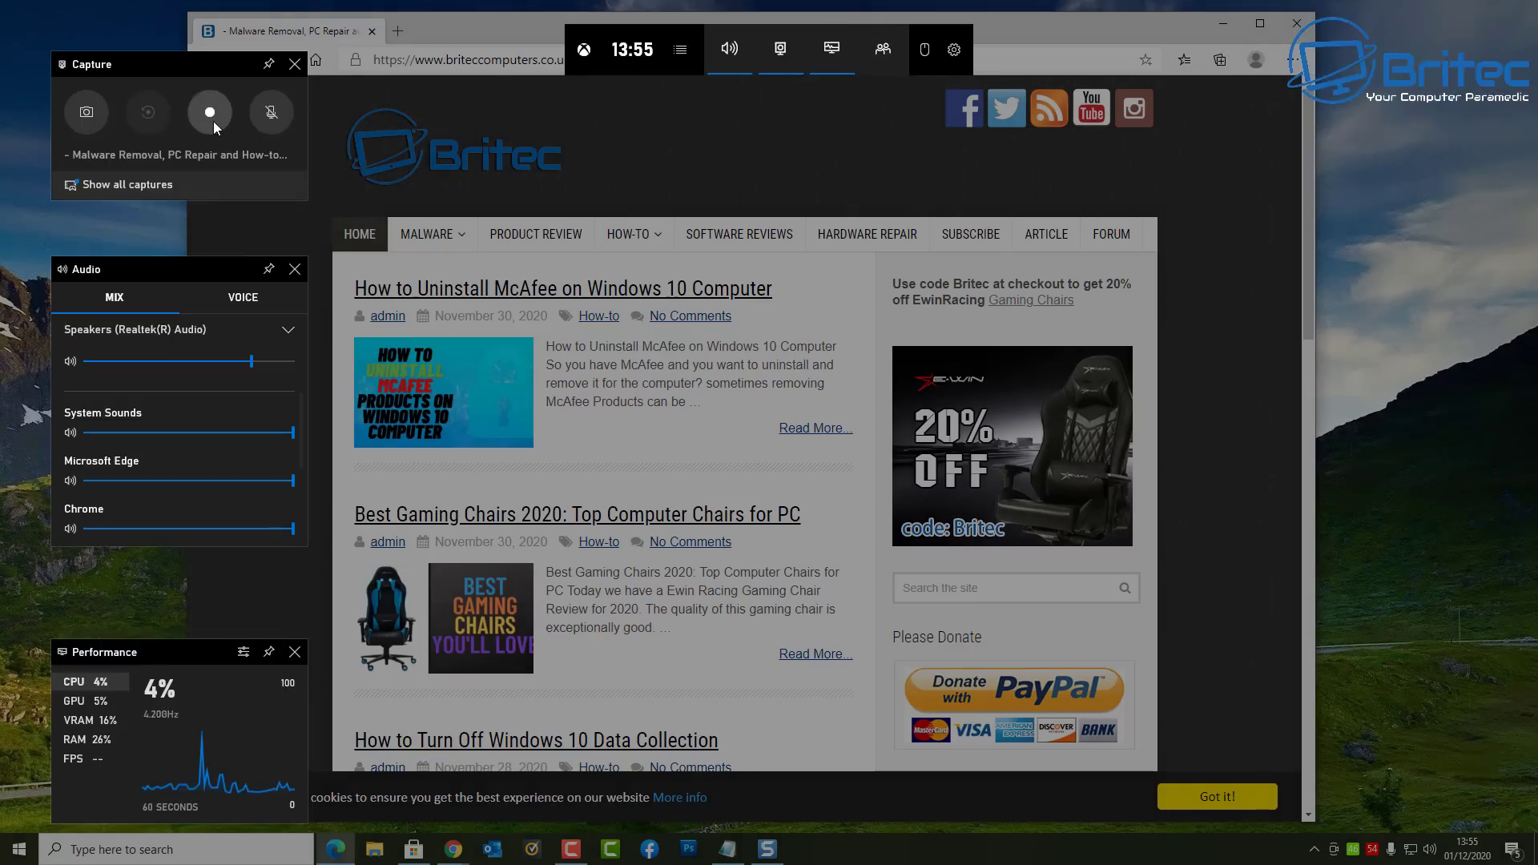
click(210, 113)
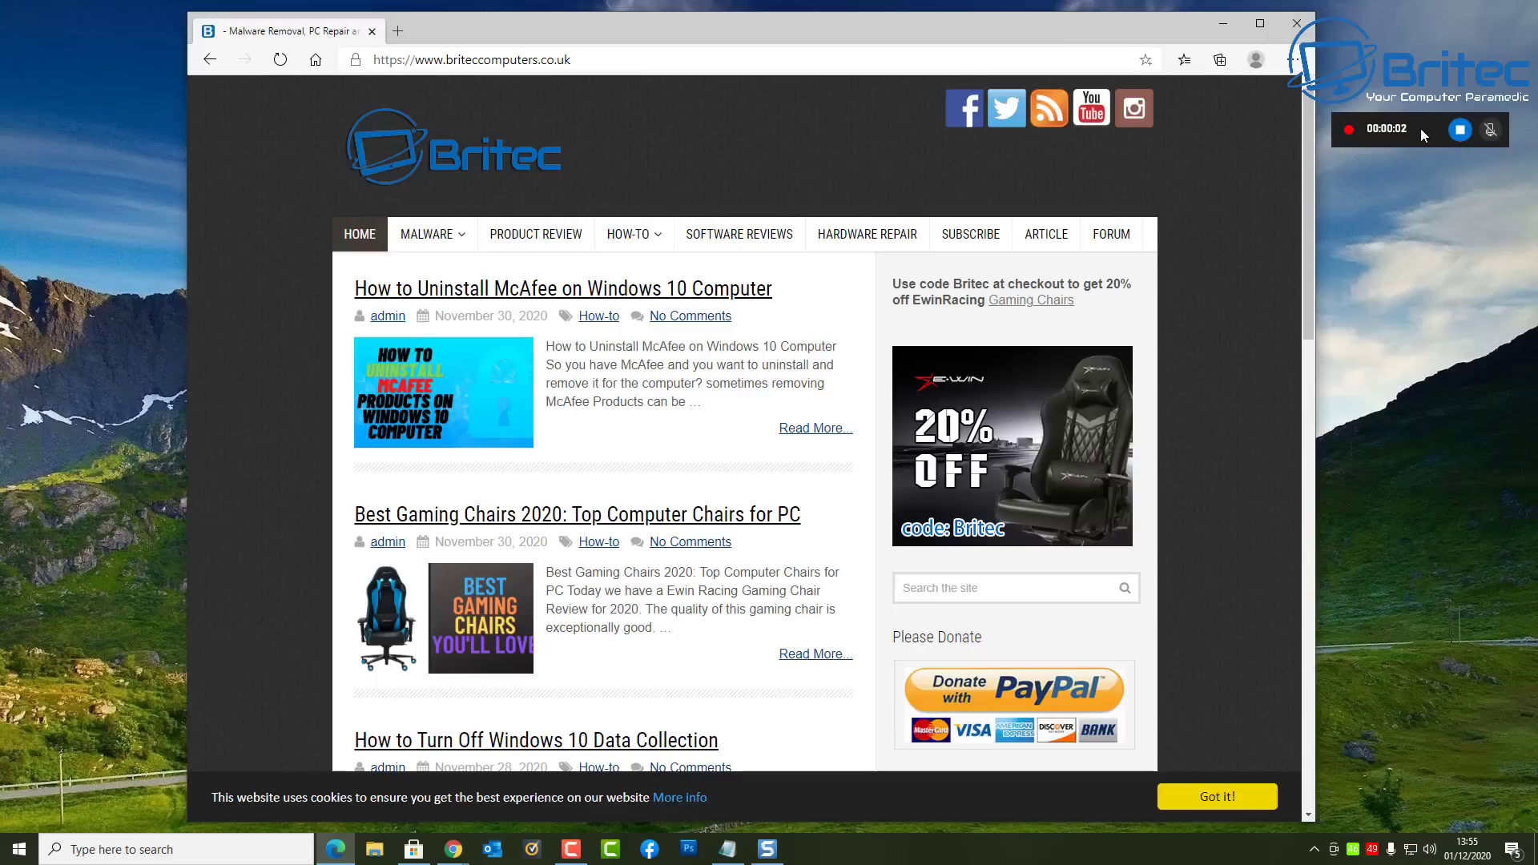
- Scroll the page, open and close This PC, then stop the browser recording
scroll(969, 364, down, 15)
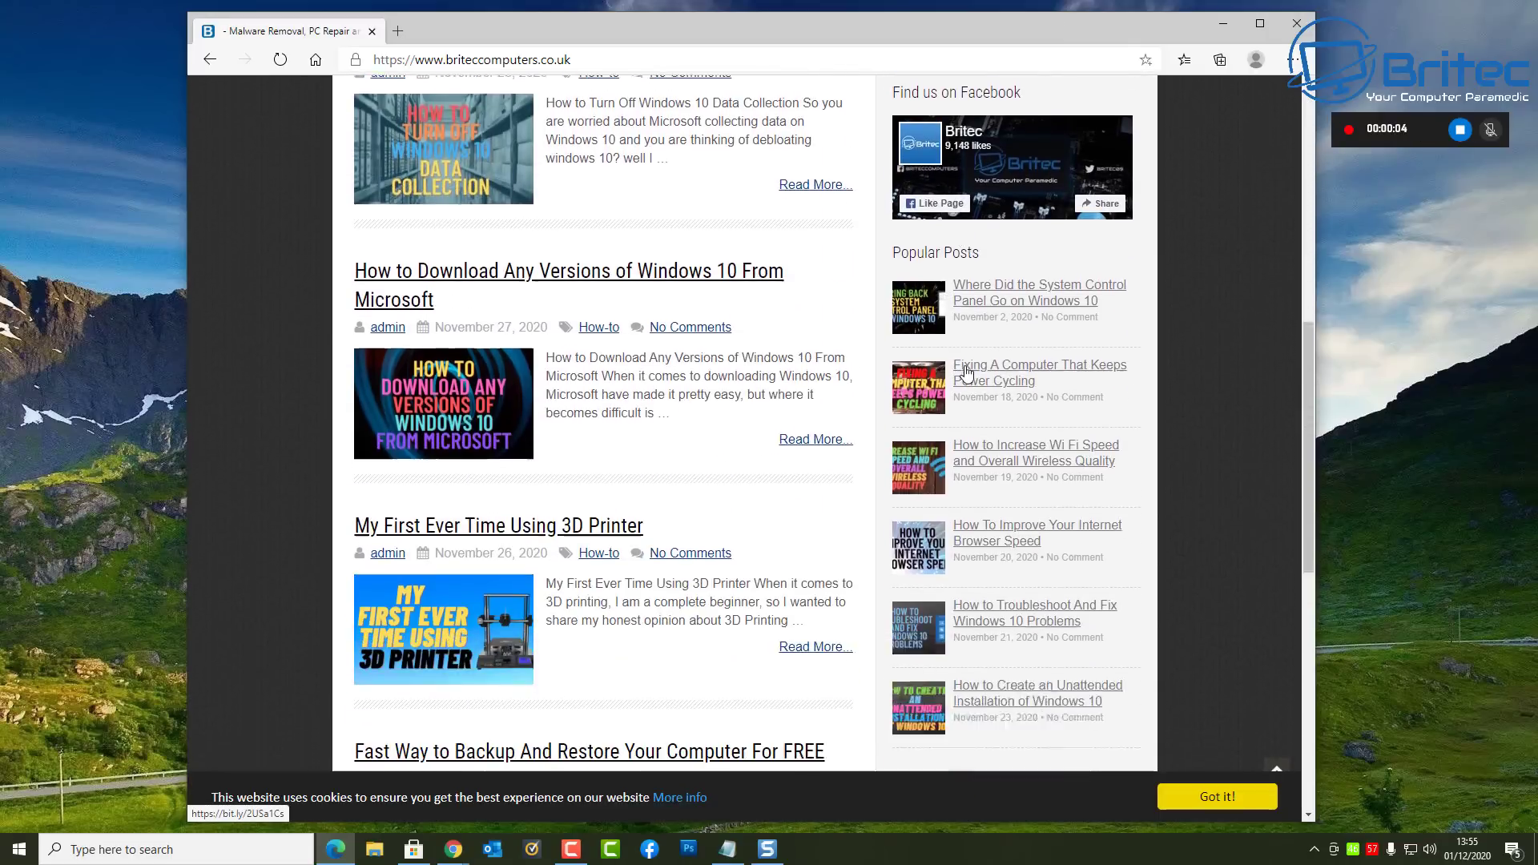
scroll(966, 374, up, 15)
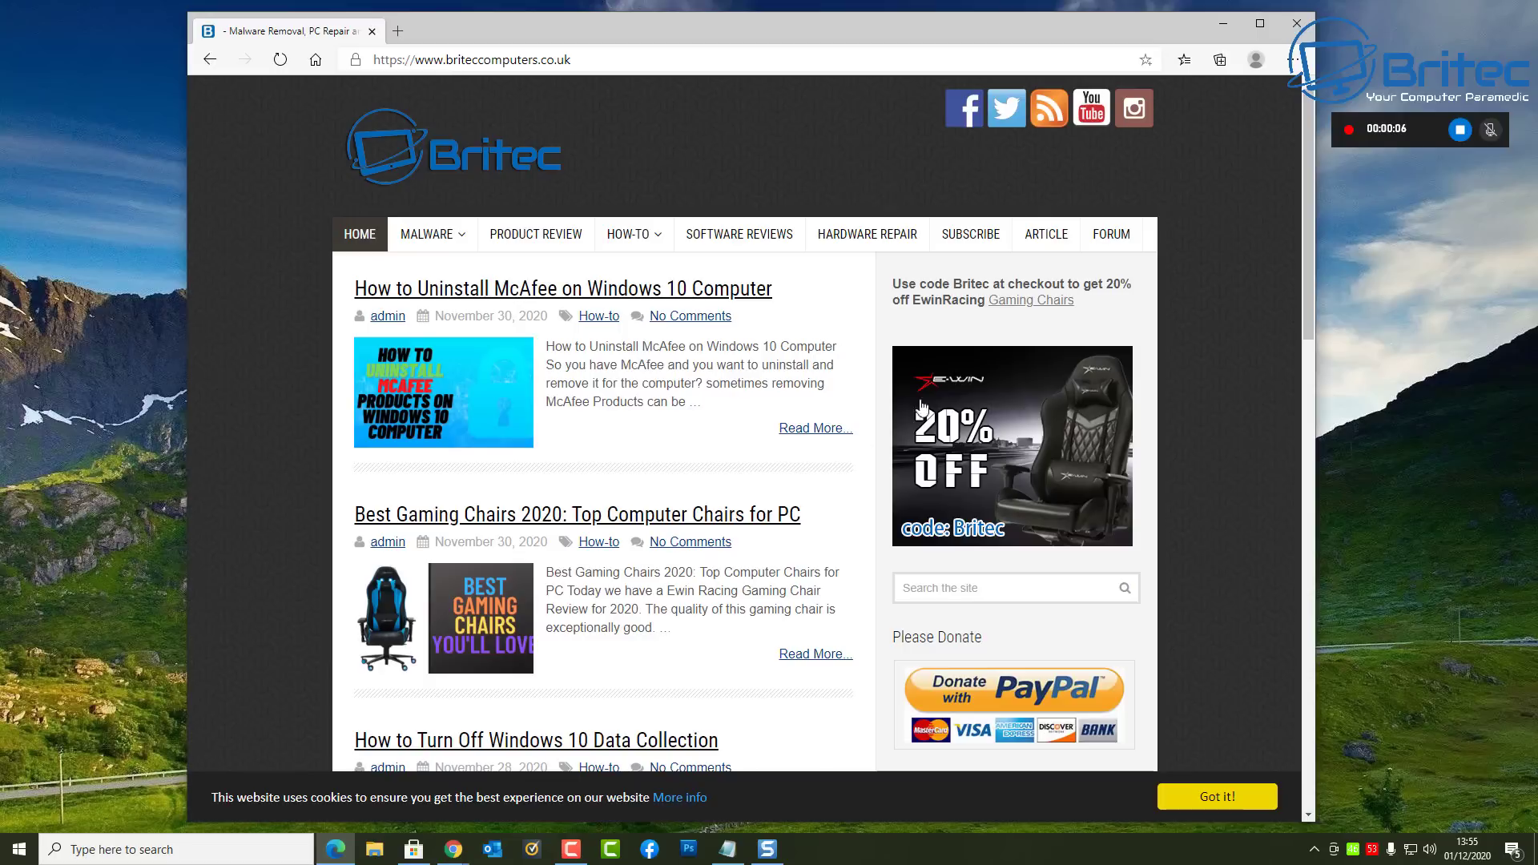
click(374, 851)
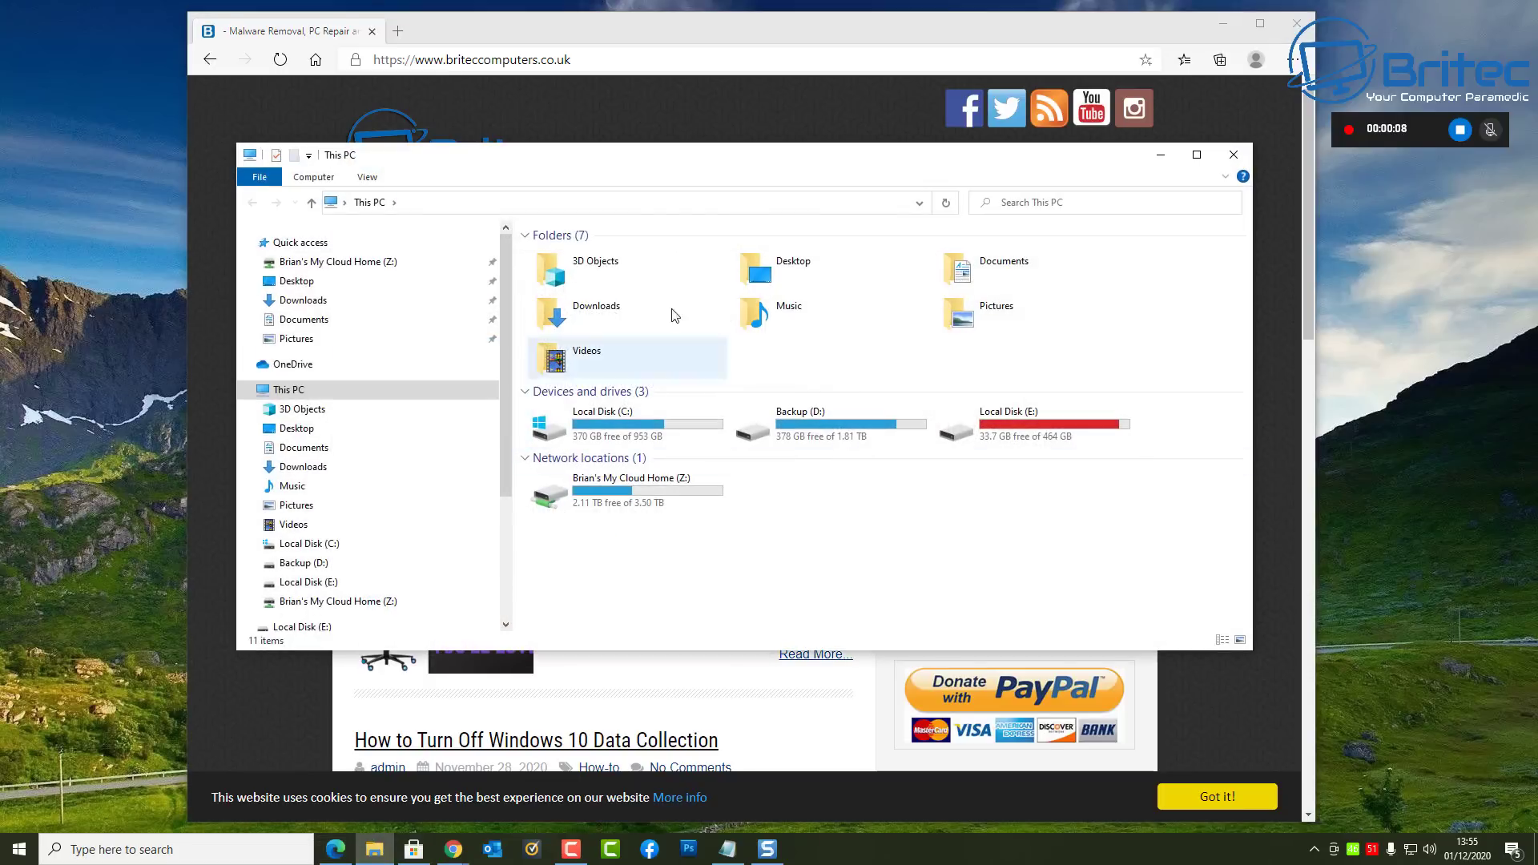
drag(908, 171, 899, 188)
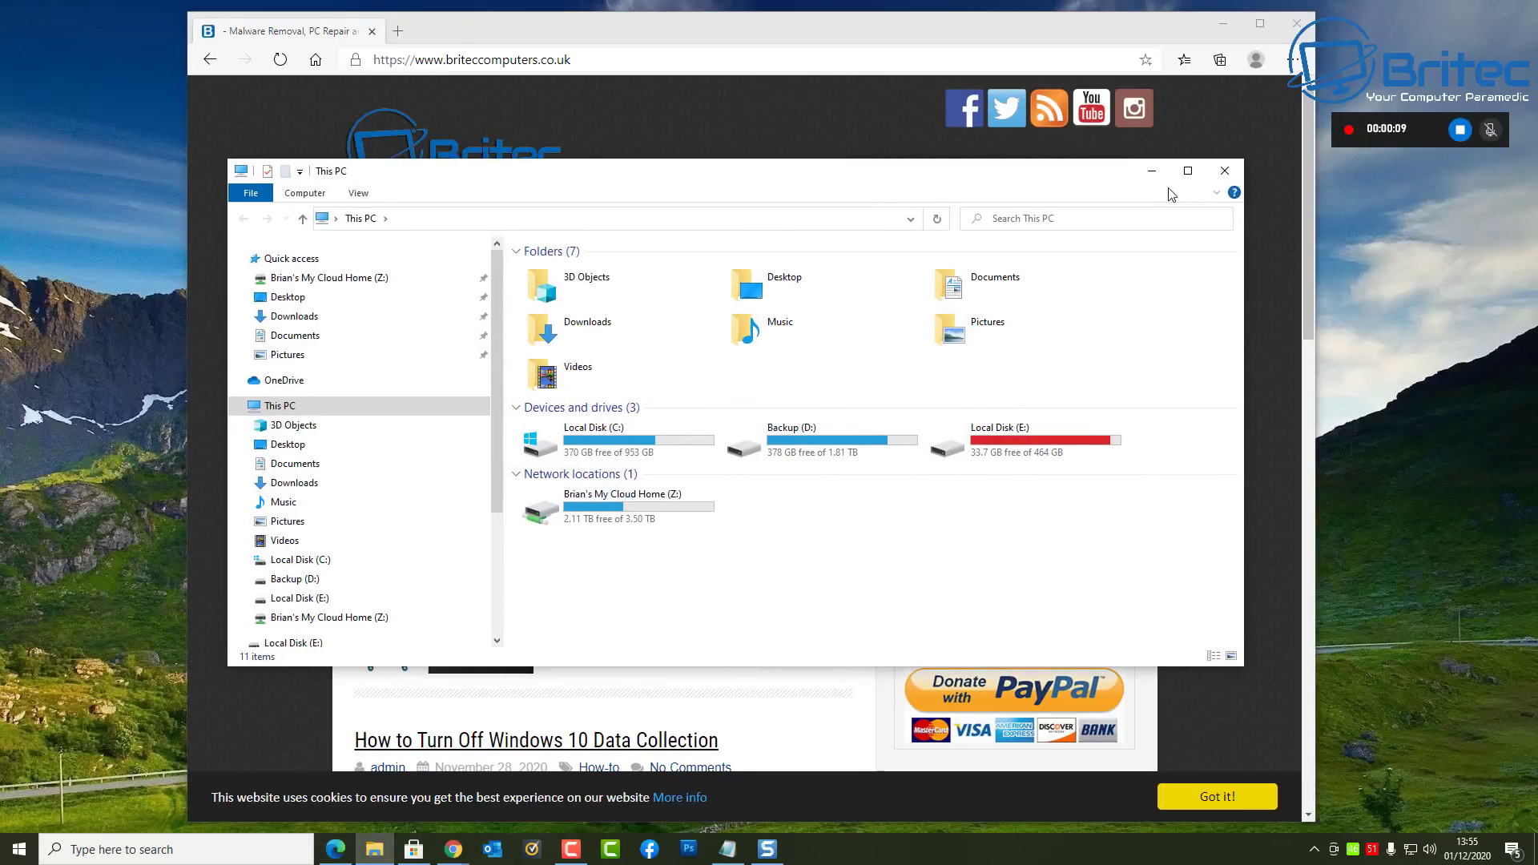
click(1224, 171)
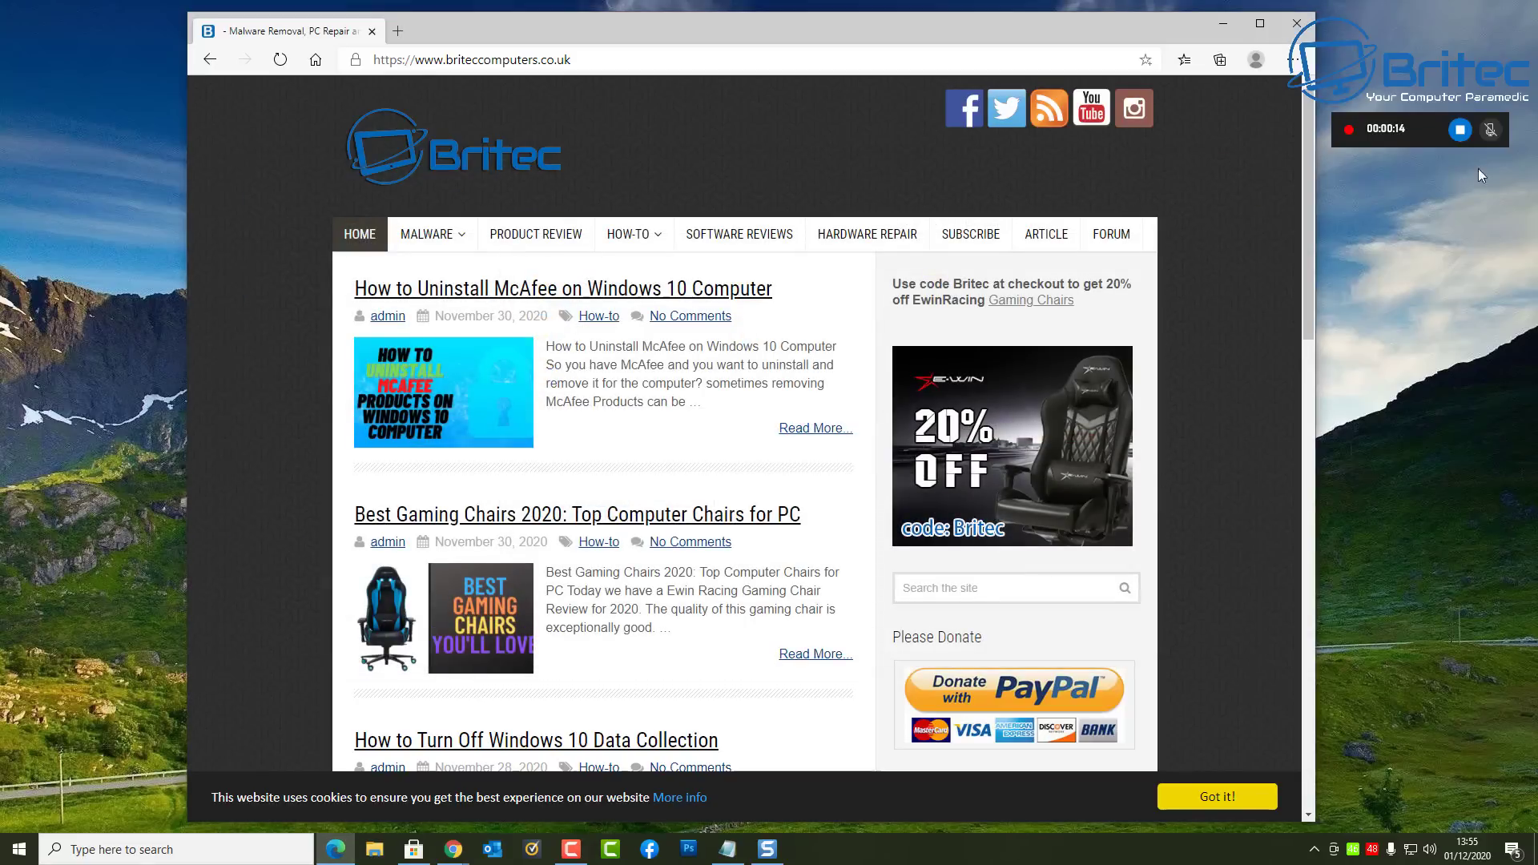
click(1459, 130)
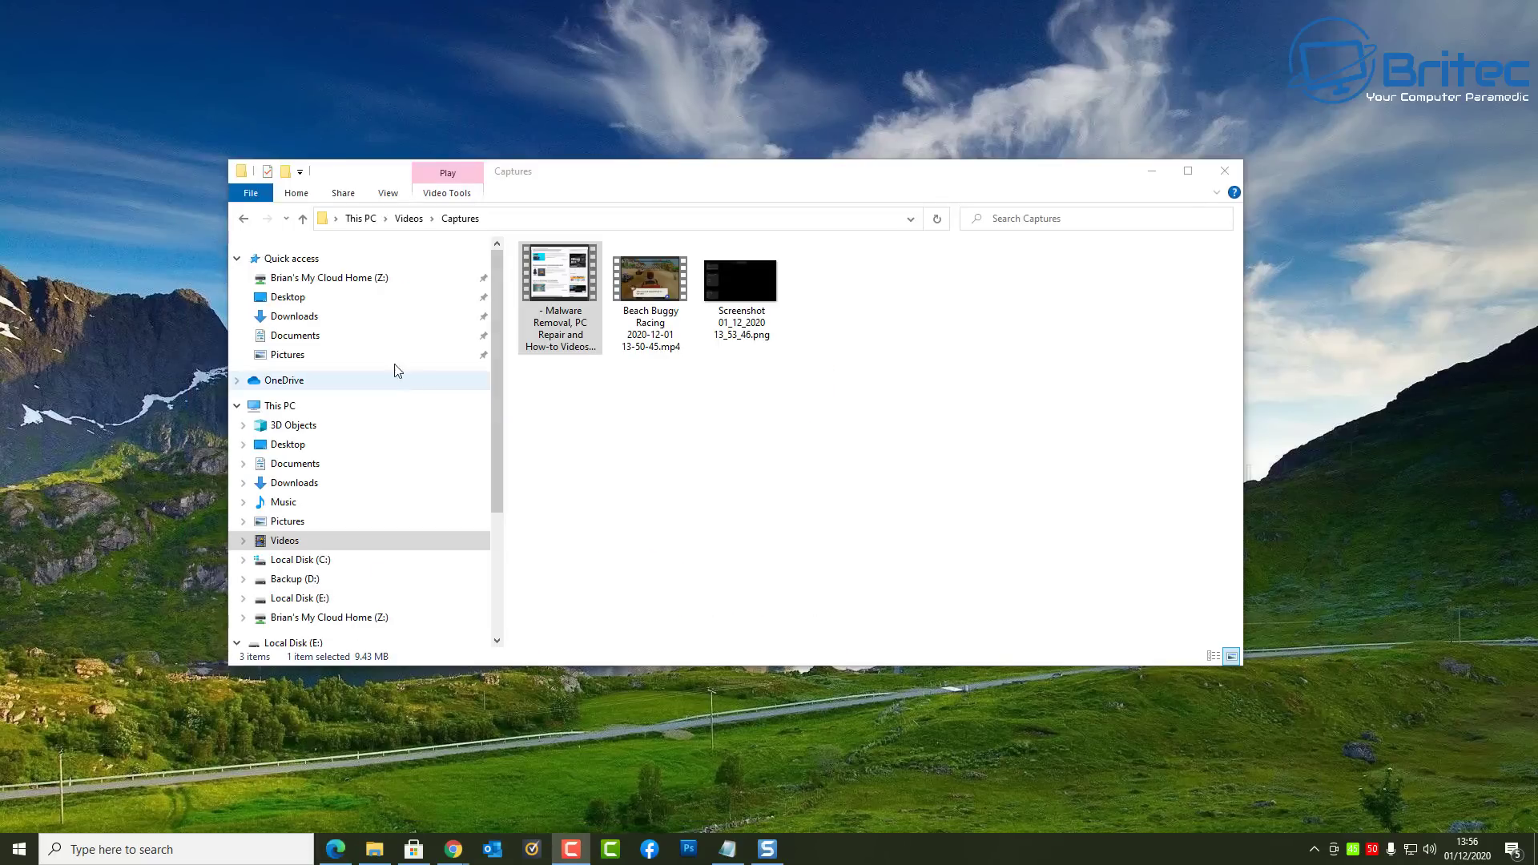
- Play the new Britec website clip, then close Films & TV and the Captures folder
double_click(569, 273)
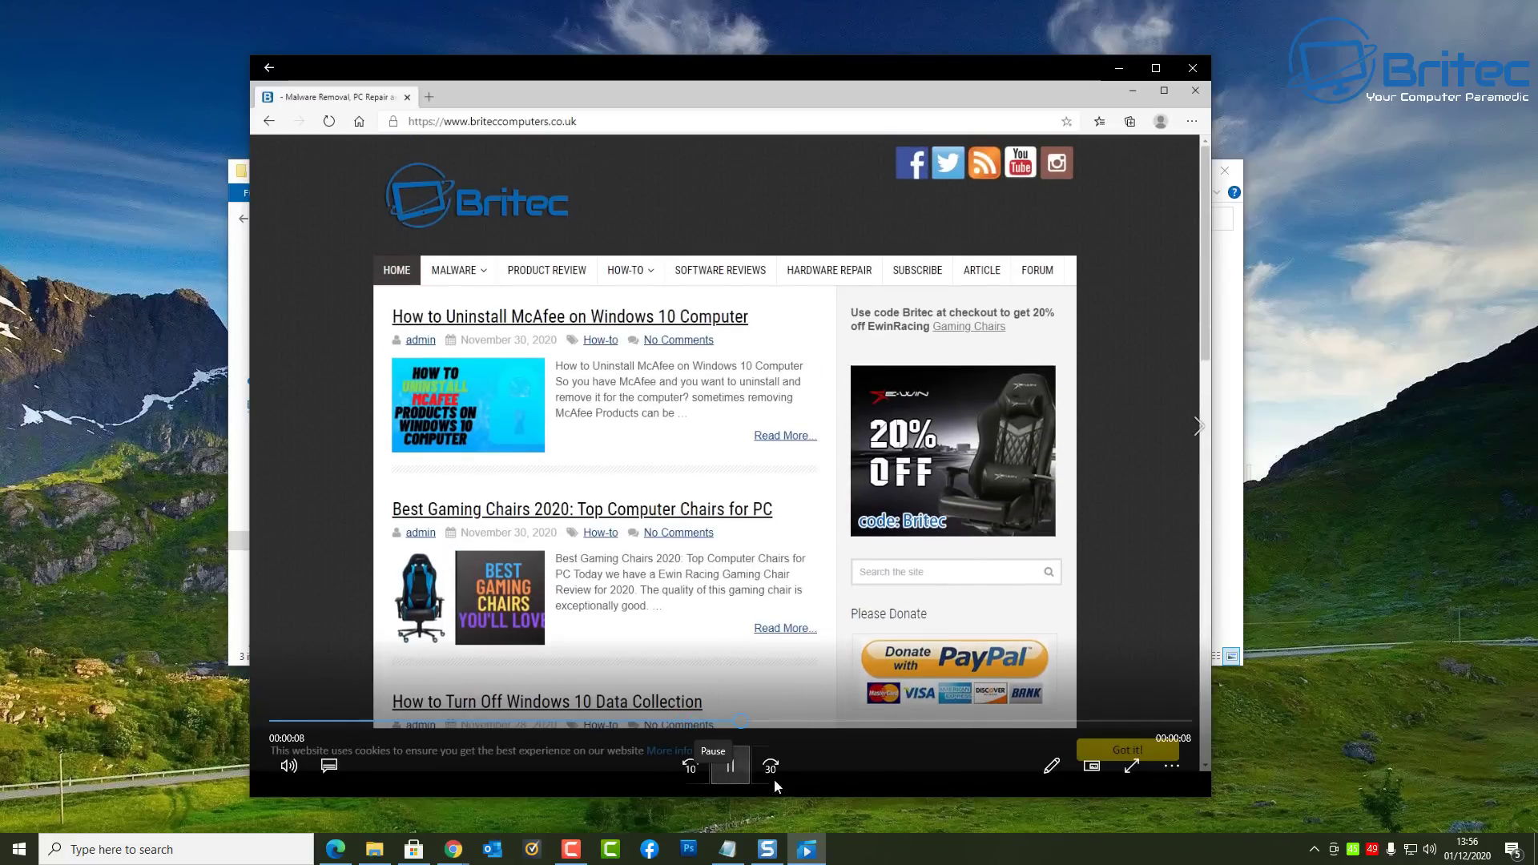
click(1196, 71)
click(1238, 179)
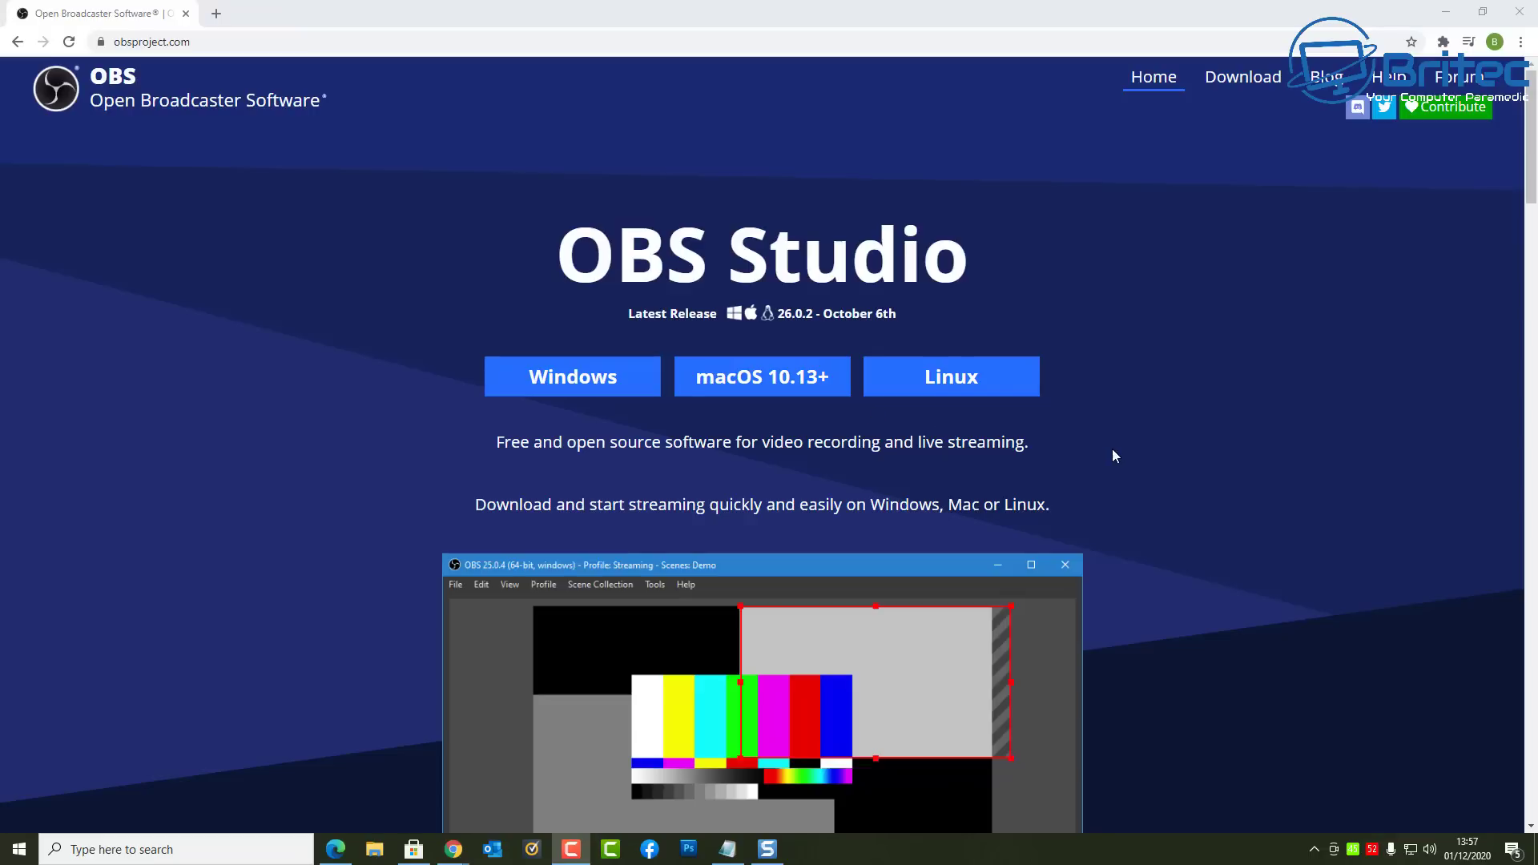
click(1446, 12)
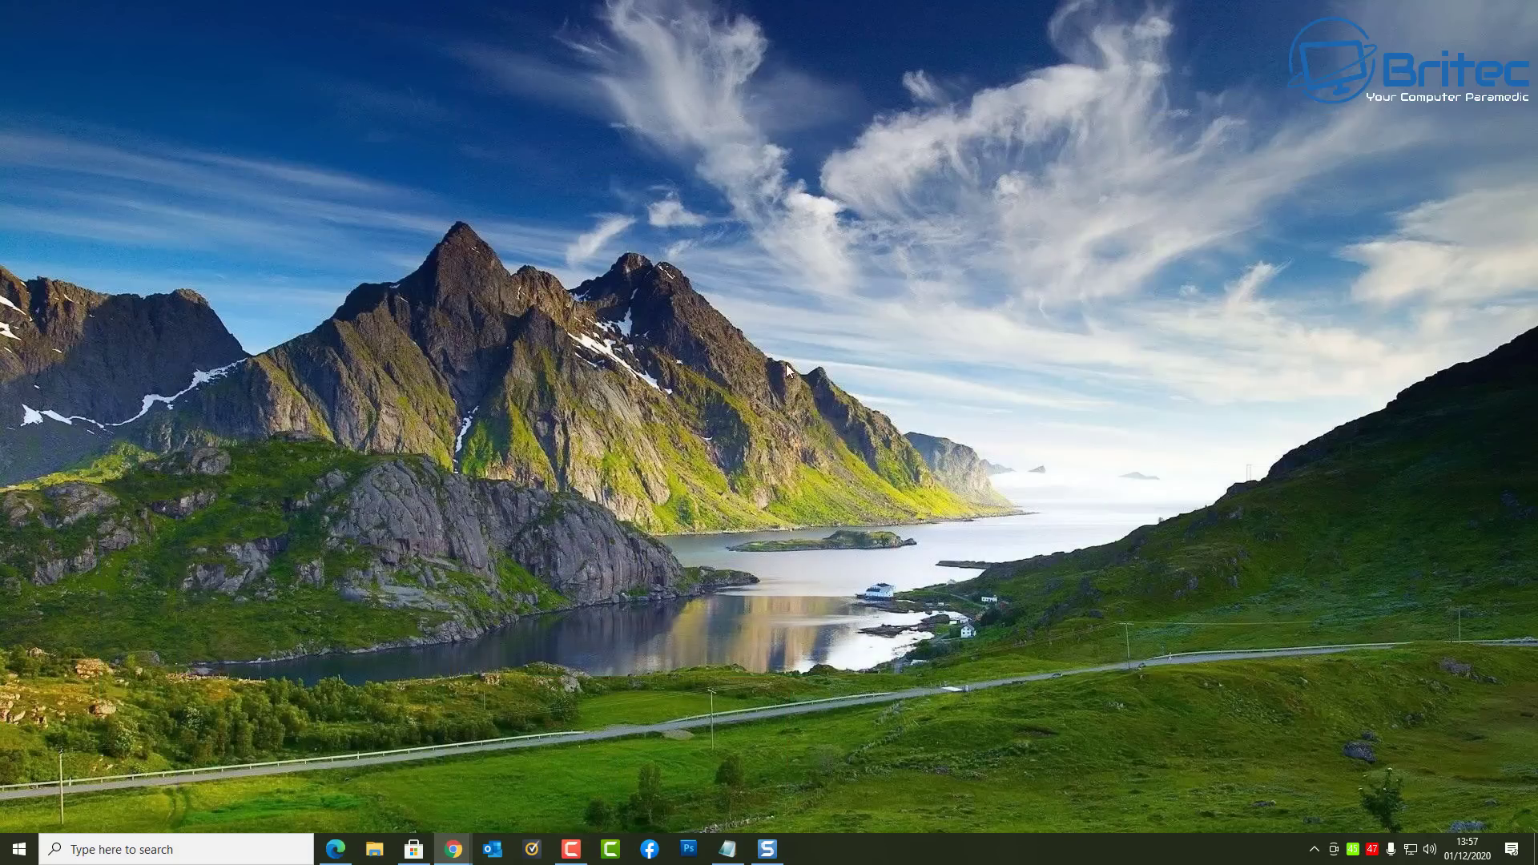